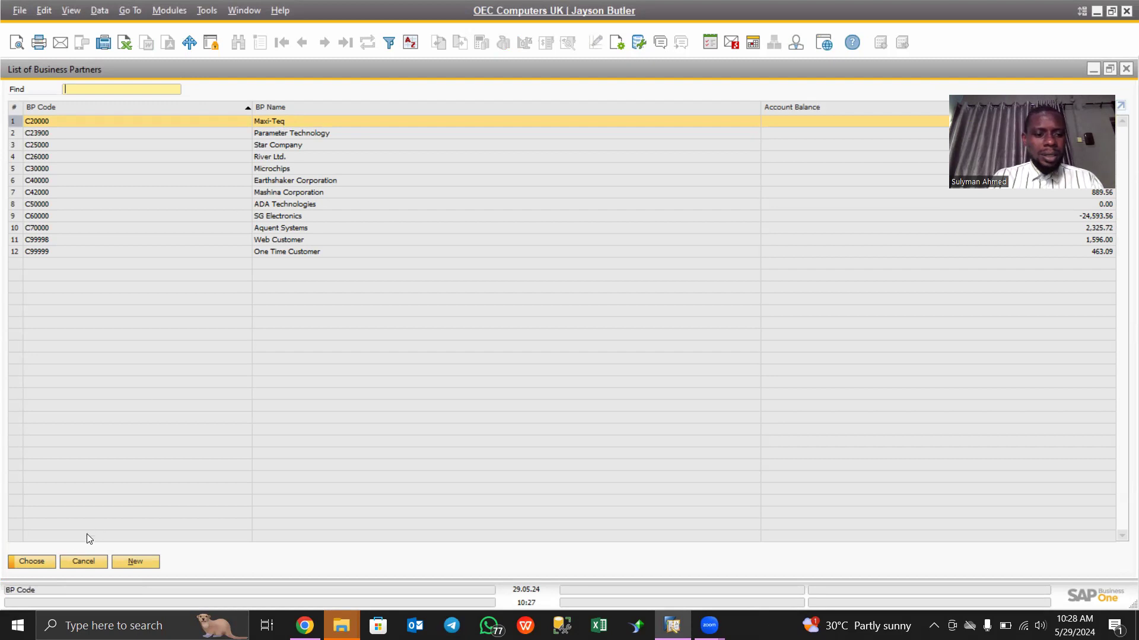
- Choose Maxi-Teq as the down payment invoice's customer and add item A00001, J.B. Officeprint 1420, on the first line
{"action": "left_click", "coordinate": [30, 561]}
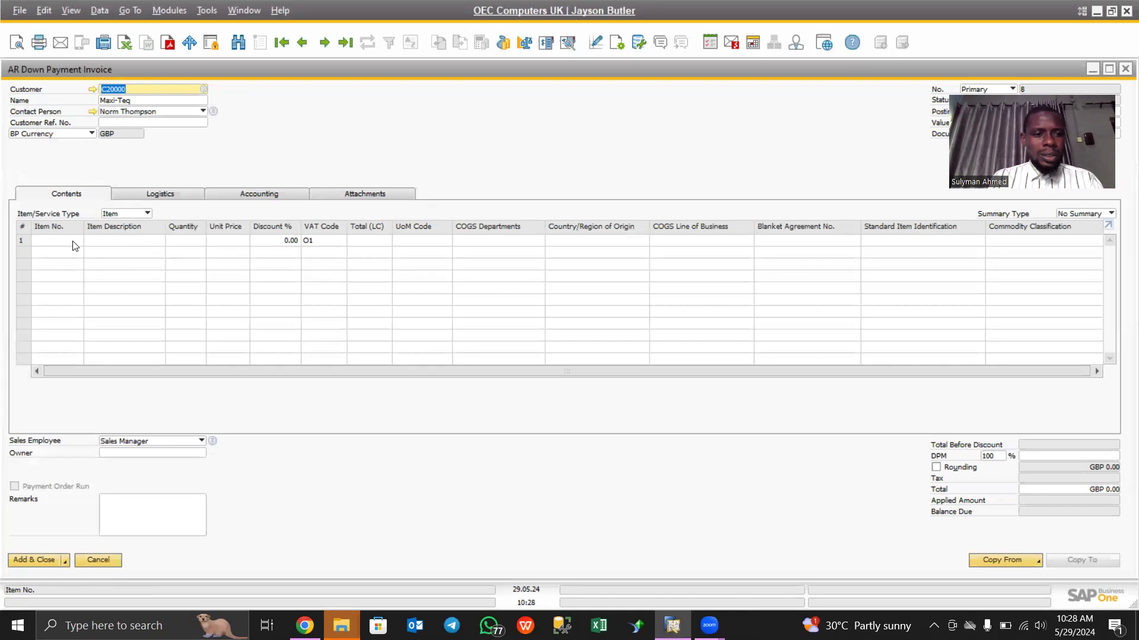
{"action": "left_click", "coordinate": [74, 243]}
{"action": "left_click", "coordinate": [76, 241]}
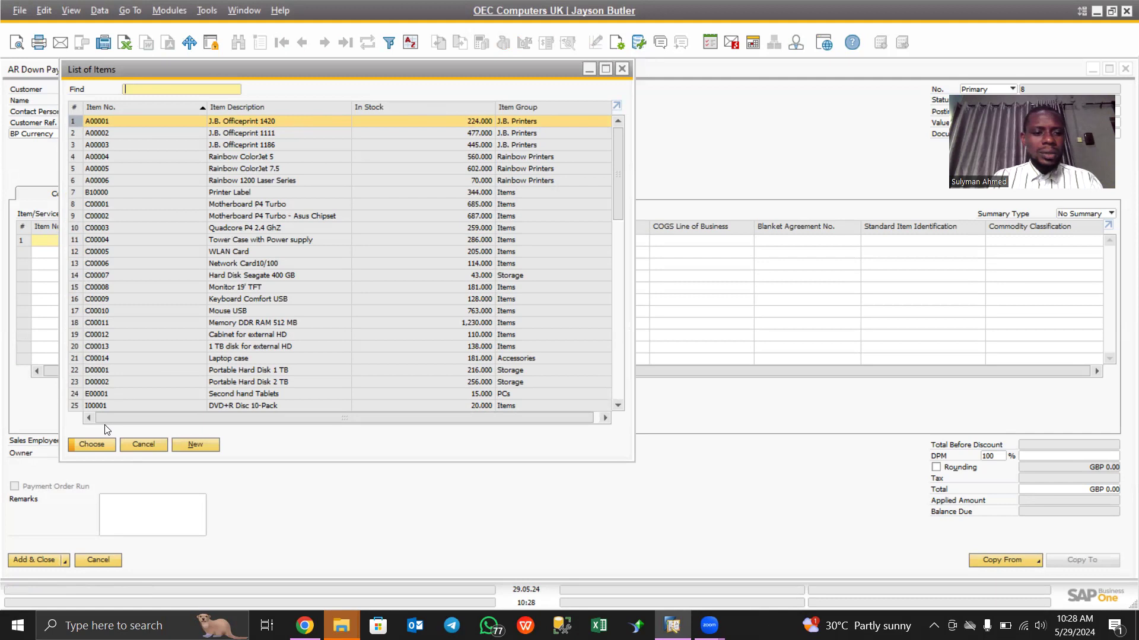
{"action": "left_click", "coordinate": [92, 445]}
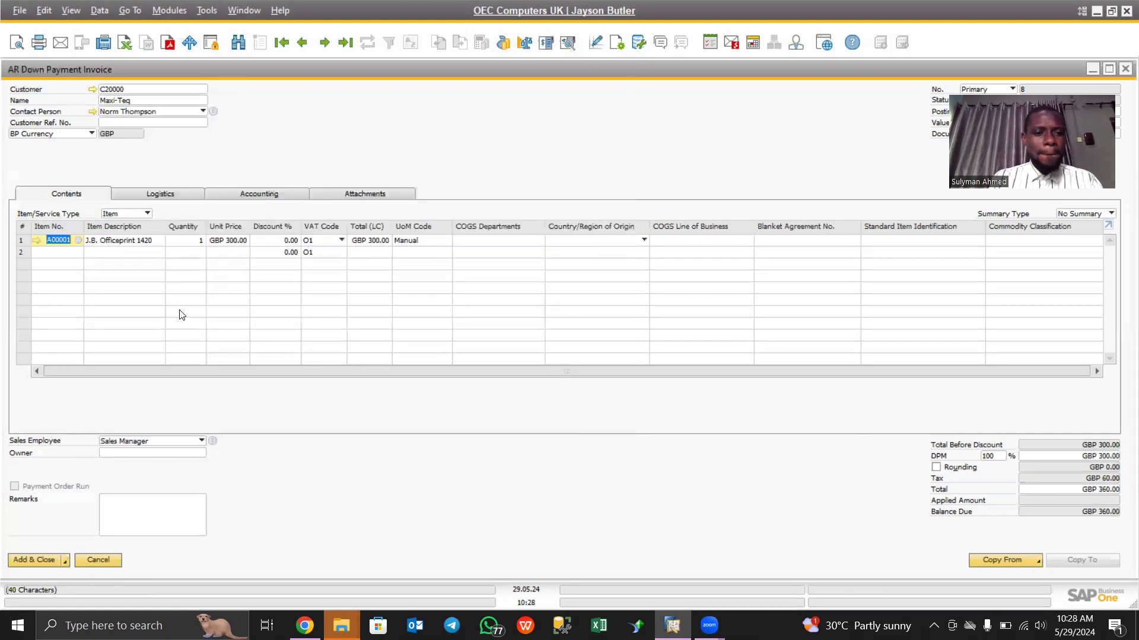
- Set the J.B. Officeprint 1420 line's quantity to 30 and choose VAT code O1, UK Std rate 20%
{"action": "left_click", "coordinate": [186, 241]}
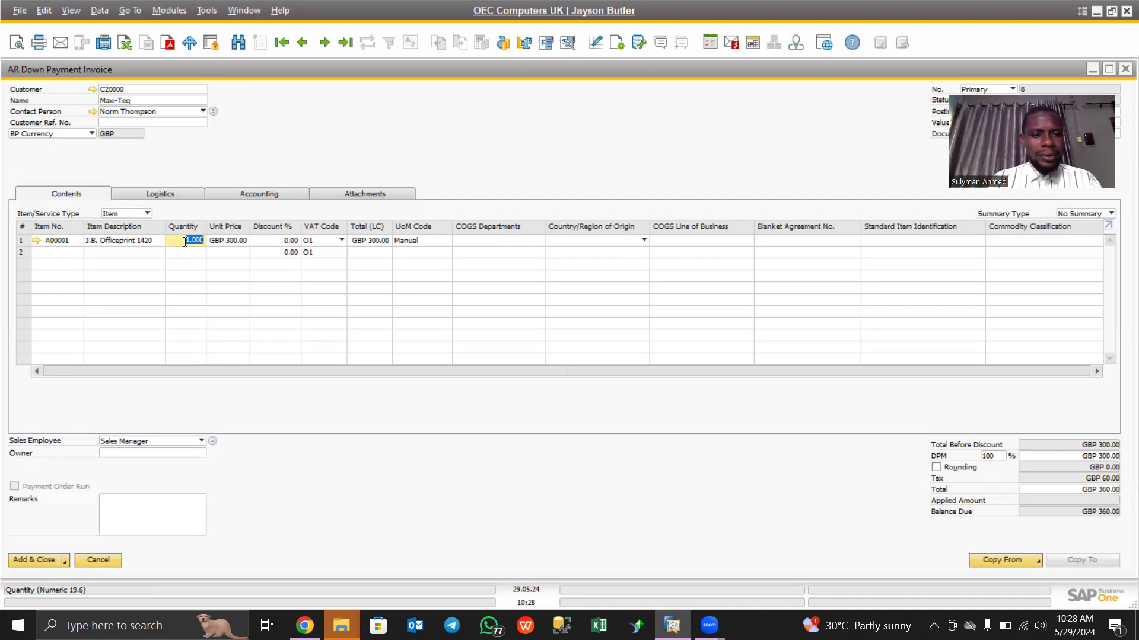
{"action": "type", "text": "30"}
{"action": "key", "text": "Tab"}
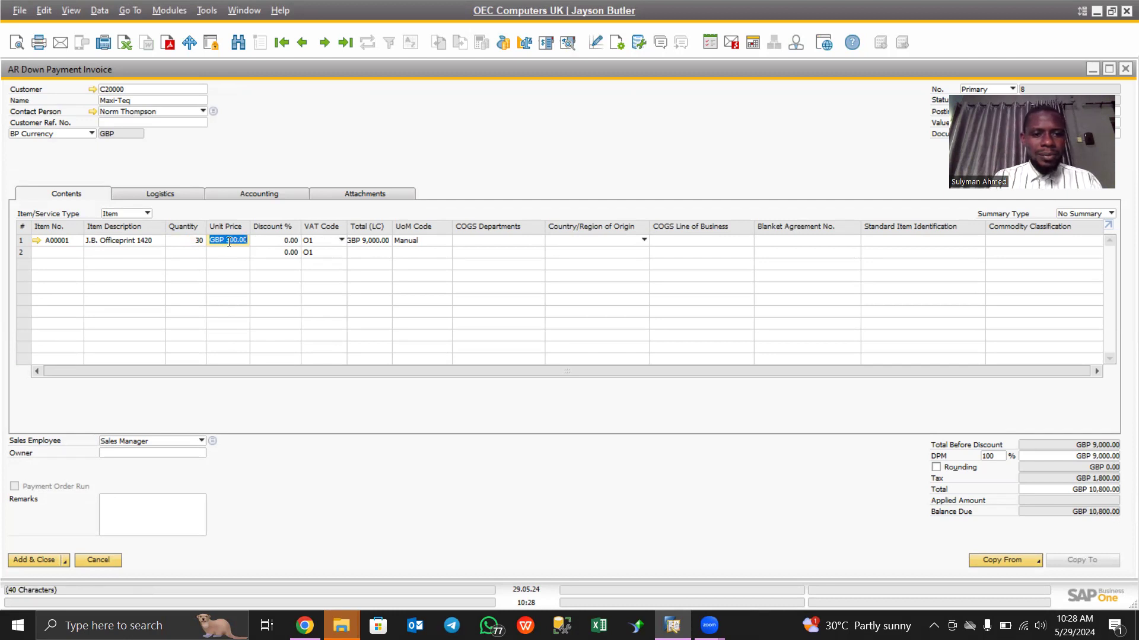
{"action": "left_click", "coordinate": [341, 241]}
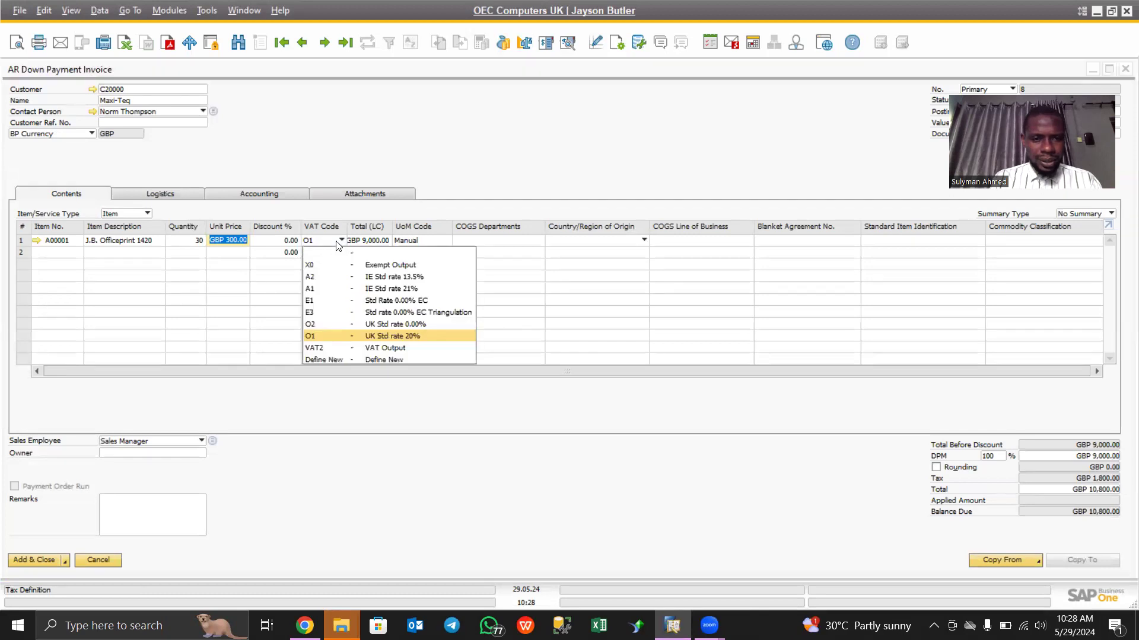
{"action": "left_click", "coordinate": [391, 336]}
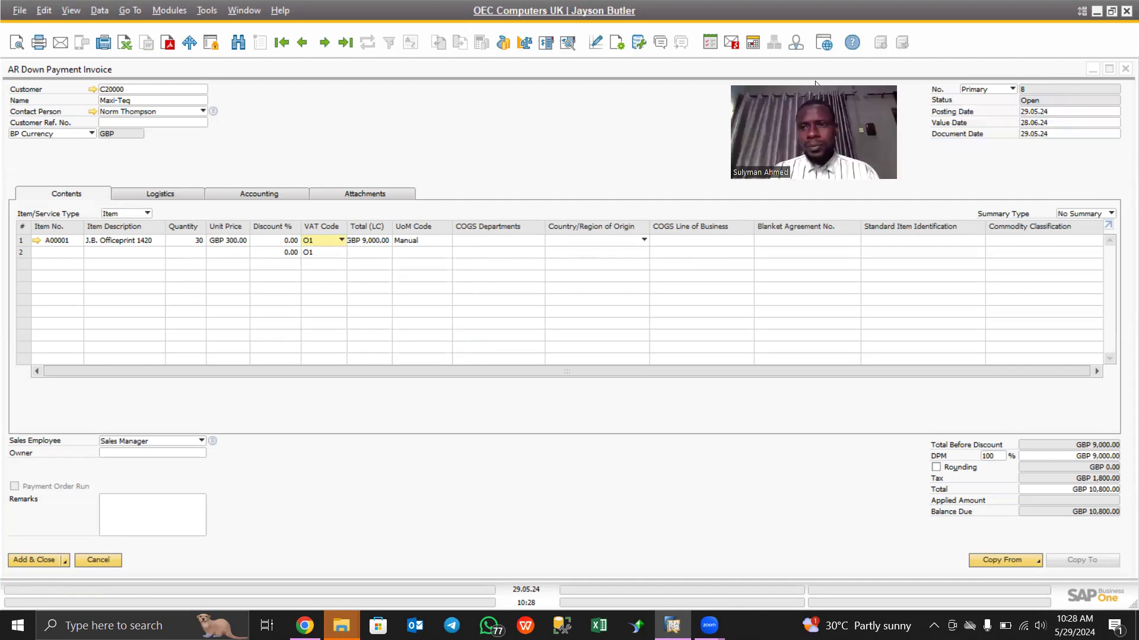
- Set the down payment invoice's value date to 29.05.24
{"action": "left_click", "coordinate": [1032, 123]}
{"action": "type", "text": "29.05"}
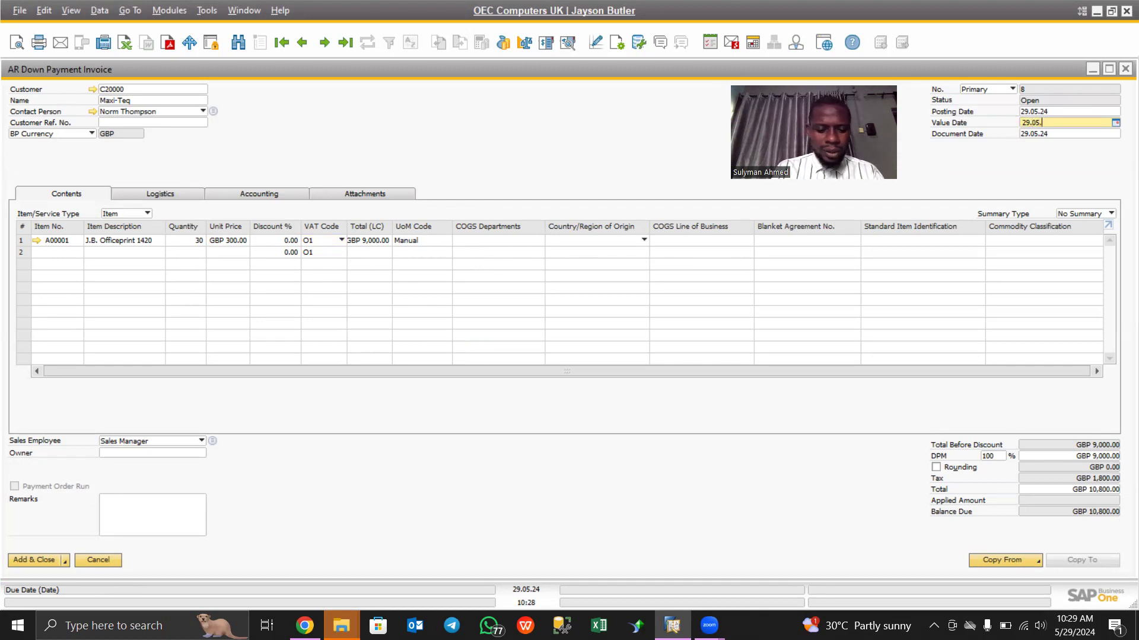
{"action": "type", "text": ".24"}
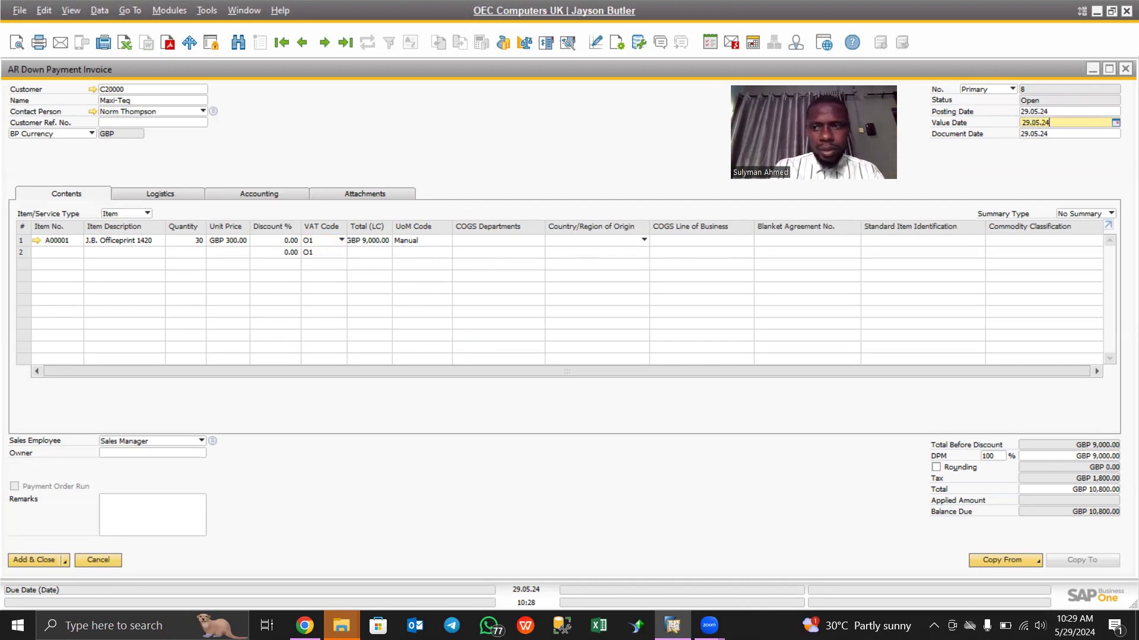
{"action": "key", "text": "Tab"}
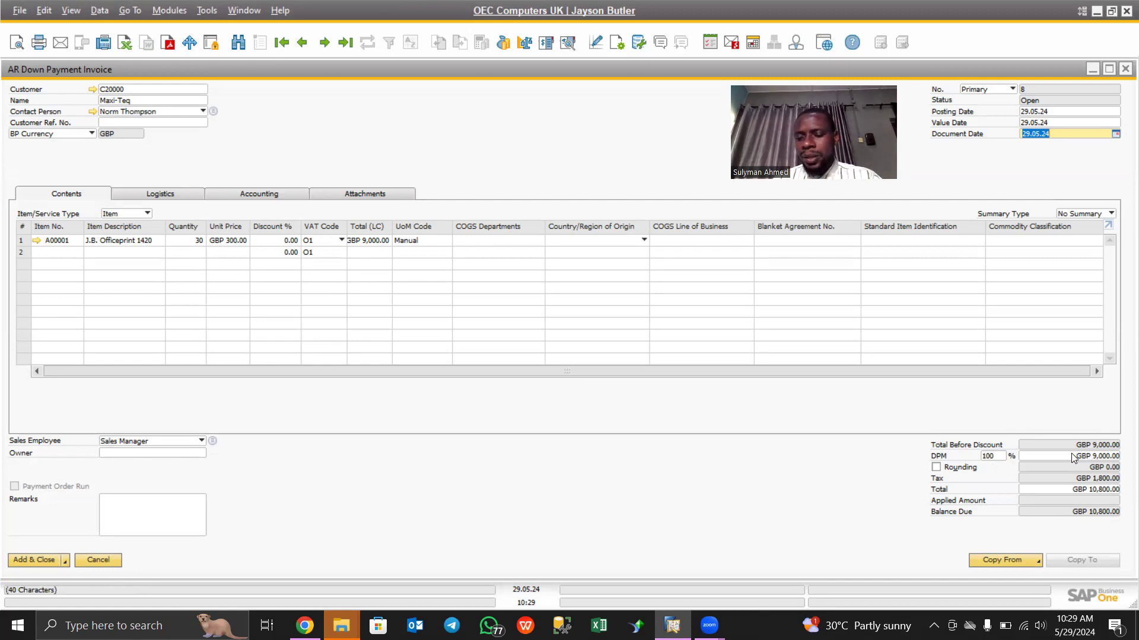
- Try down payment percentages of 20% and 30% in the invoice totals
{"action": "double_click", "coordinate": [999, 456]}
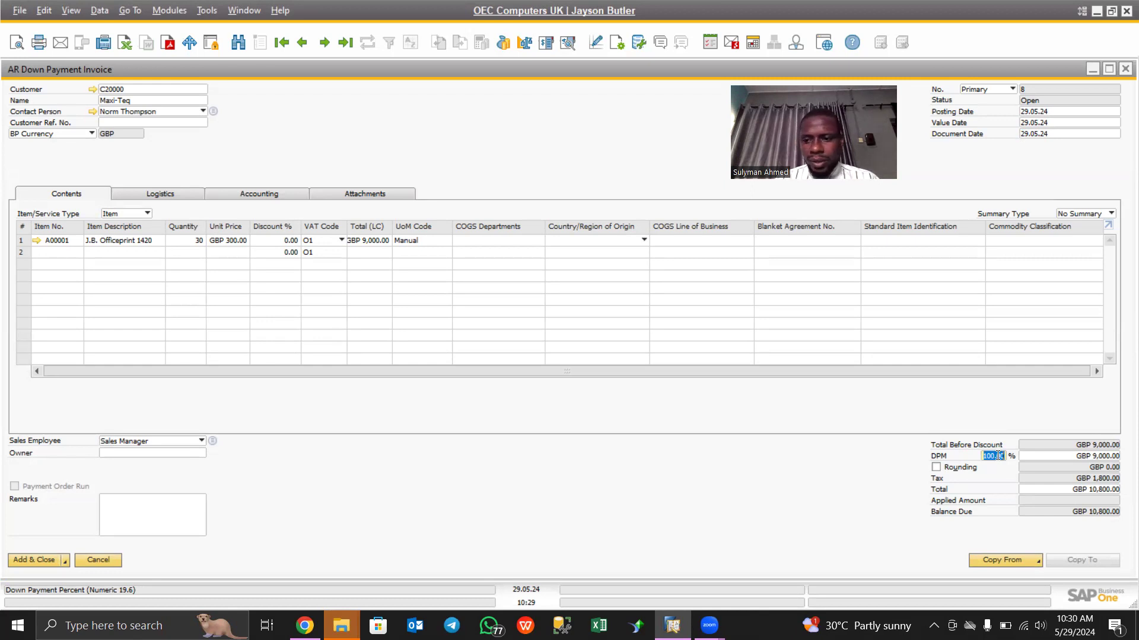
{"action": "type", "text": "20"}
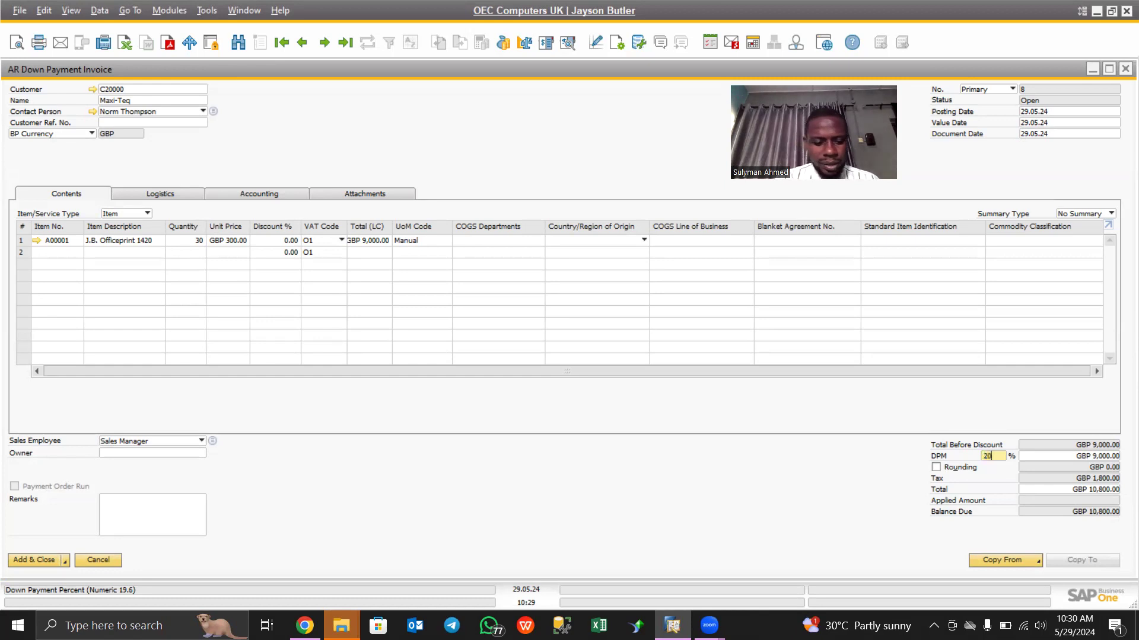
{"action": "key", "text": "Tab"}
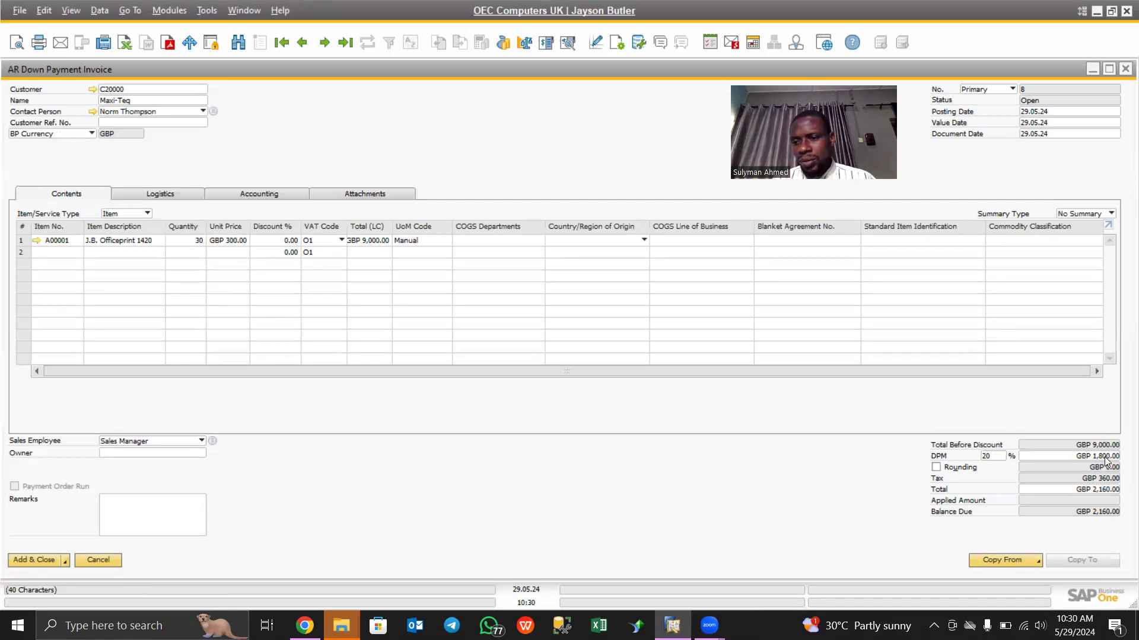
{"action": "double_click", "coordinate": [997, 456]}
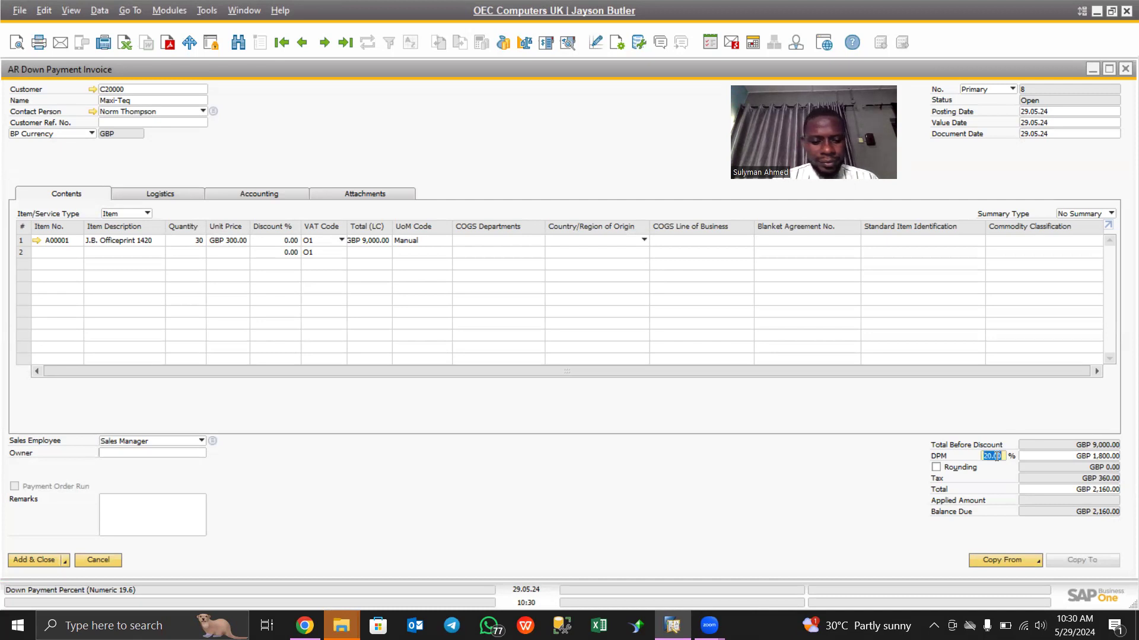
{"action": "type", "text": "30"}
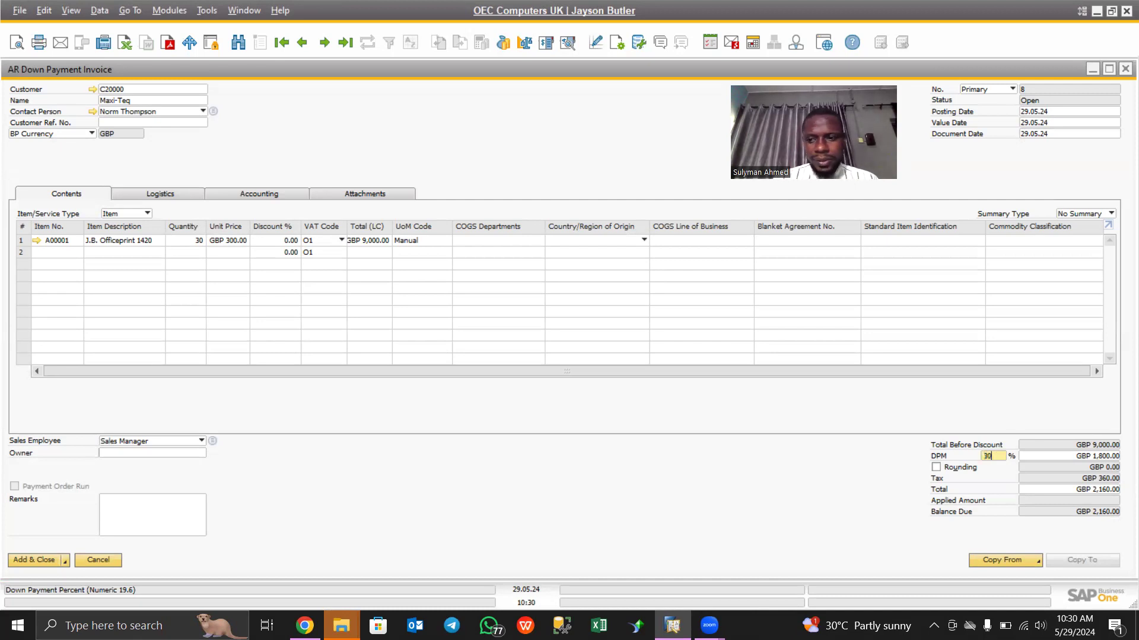
{"action": "key", "text": "Tab"}
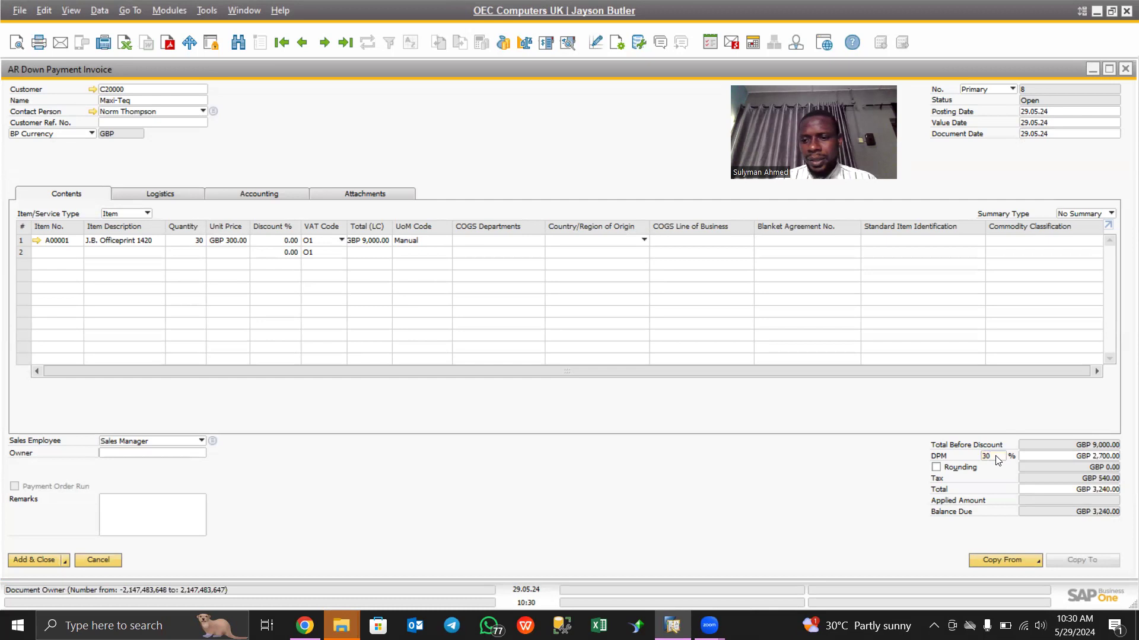
- Try a down payment amount of 3000 in place of a percentage
{"action": "left_click", "coordinate": [1098, 457]}
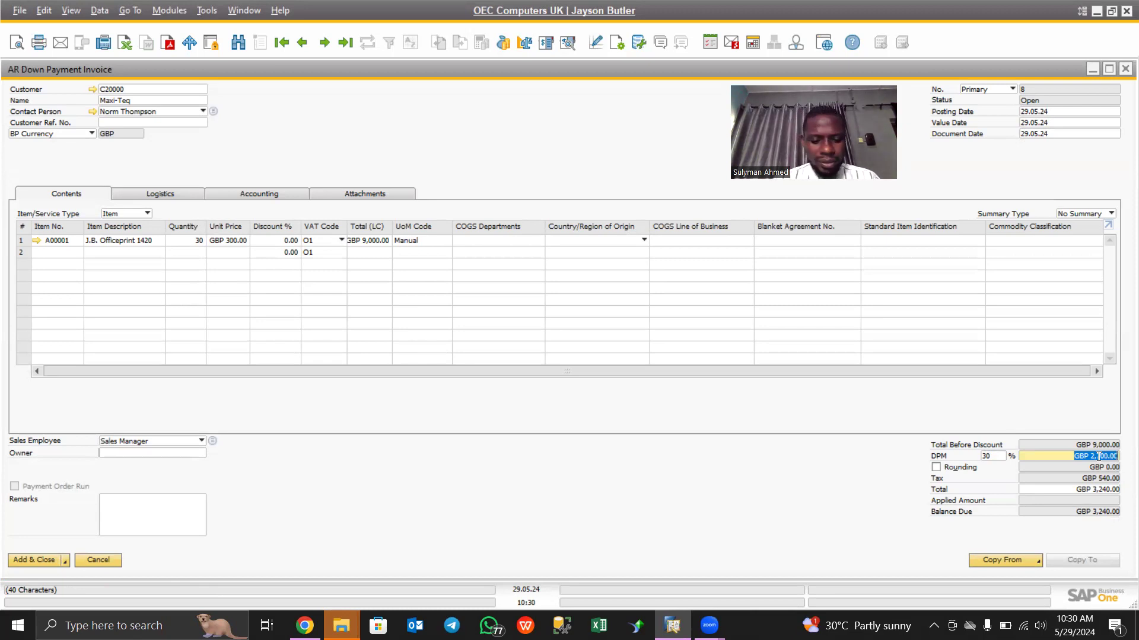
{"action": "type", "text": "3,0"}
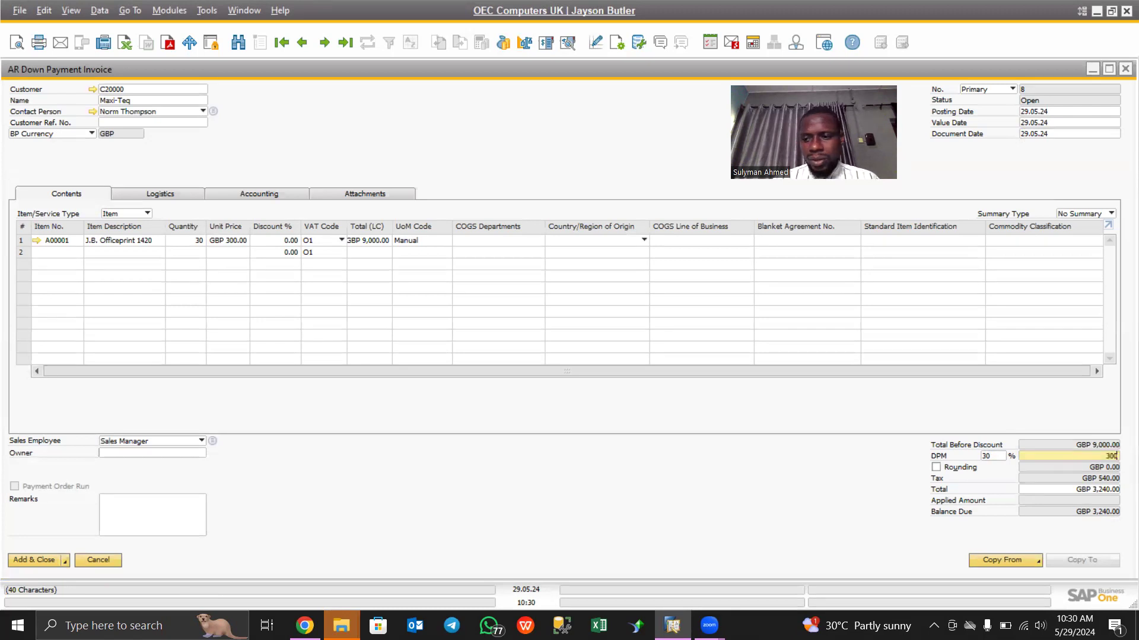
{"action": "type", "text": "00"}
{"action": "key", "text": "Tab"}
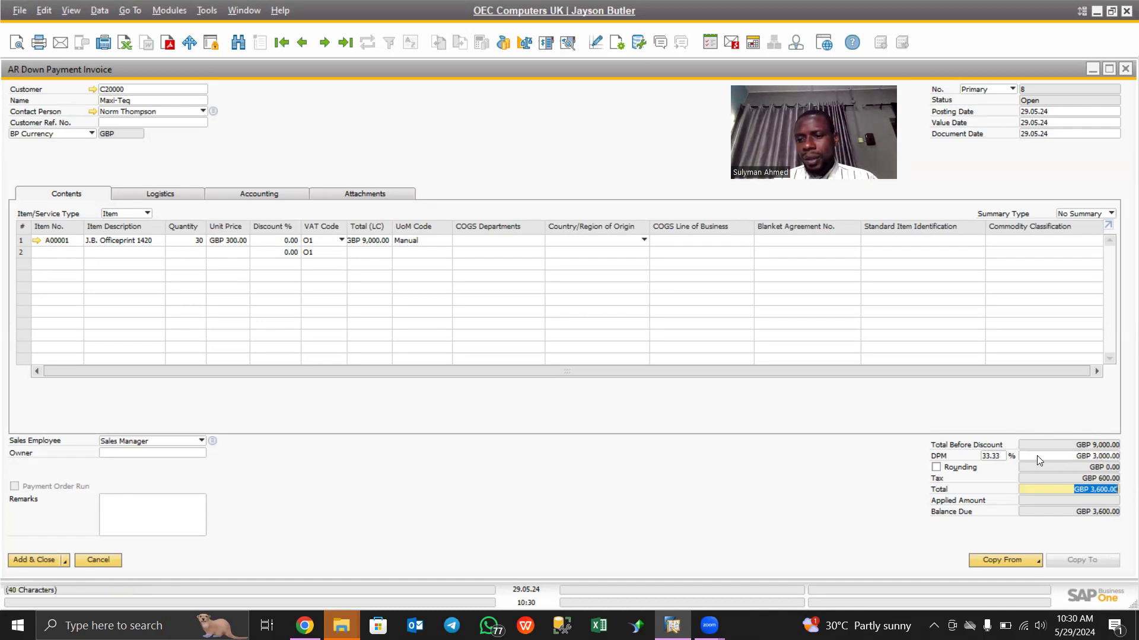
- Set the down payment percentage to 30% and add the AR down payment invoice, accepting that it cannot be changed
{"action": "double_click", "coordinate": [1002, 456]}
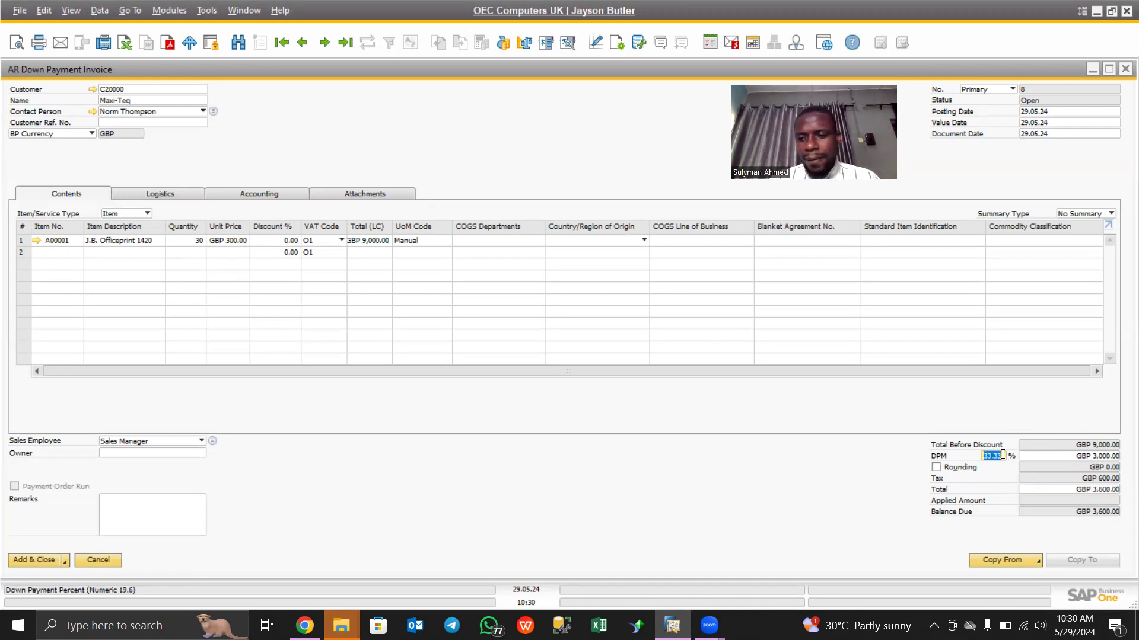
{"action": "type", "text": "30"}
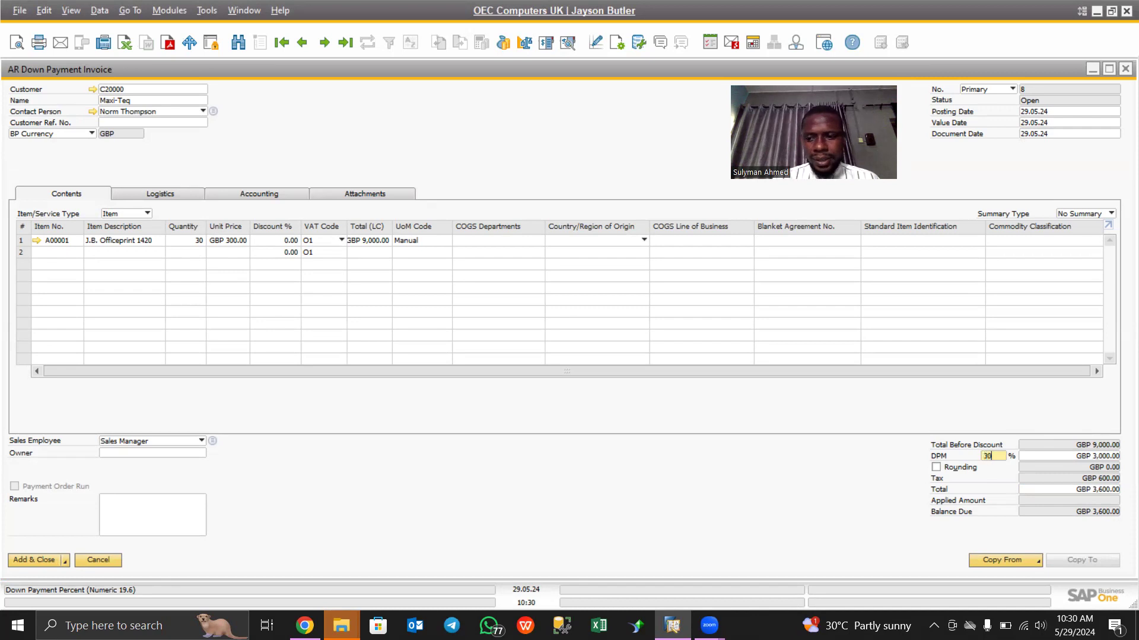
{"action": "key", "text": "Tab"}
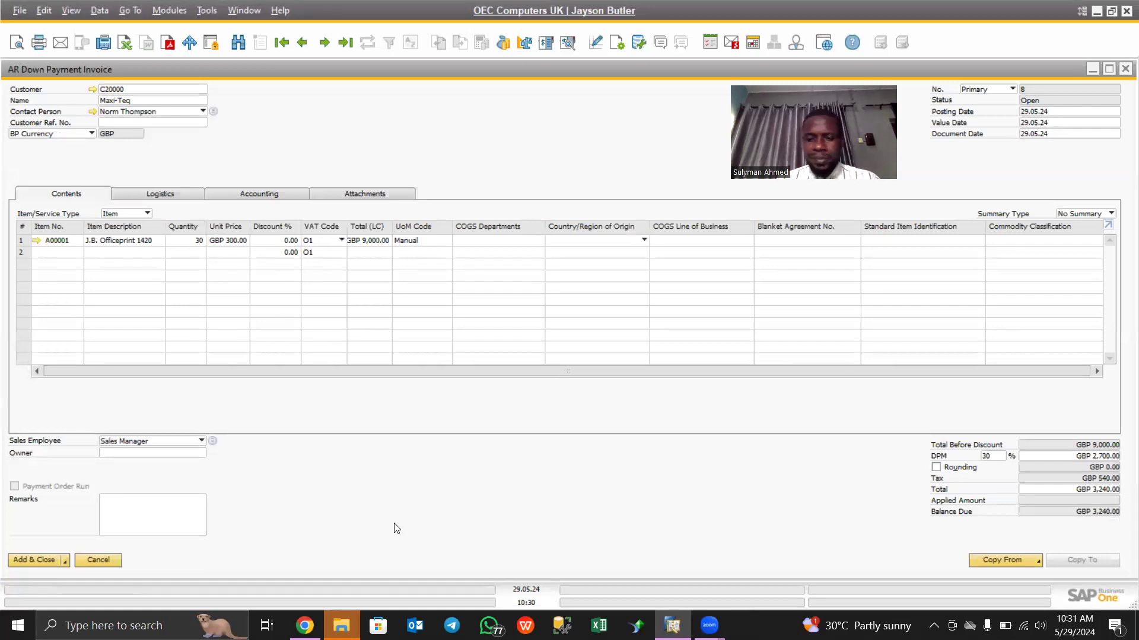
{"action": "left_click", "coordinate": [40, 559]}
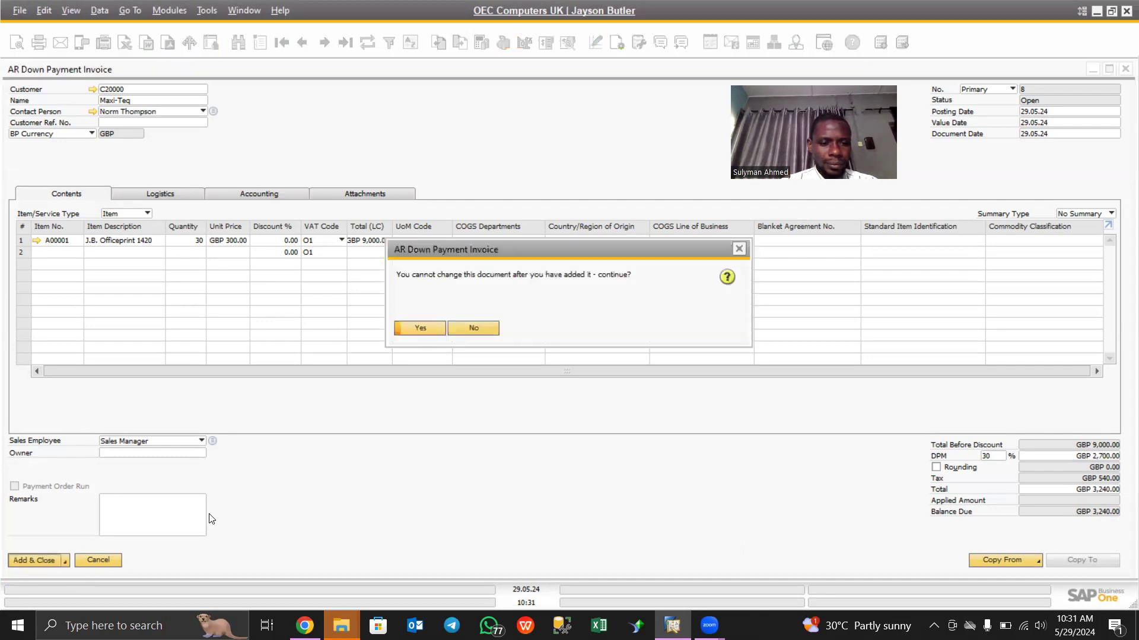
{"action": "left_click", "coordinate": [404, 331]}
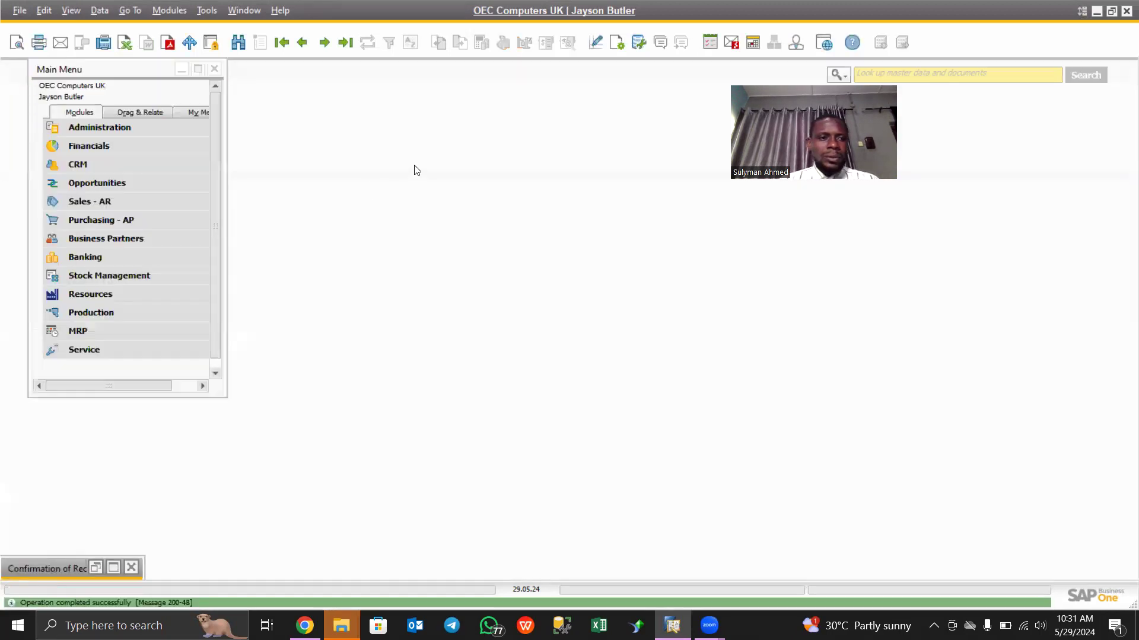
- Open a new incoming payment document from the Banking module
{"action": "left_click", "coordinate": [169, 11]}
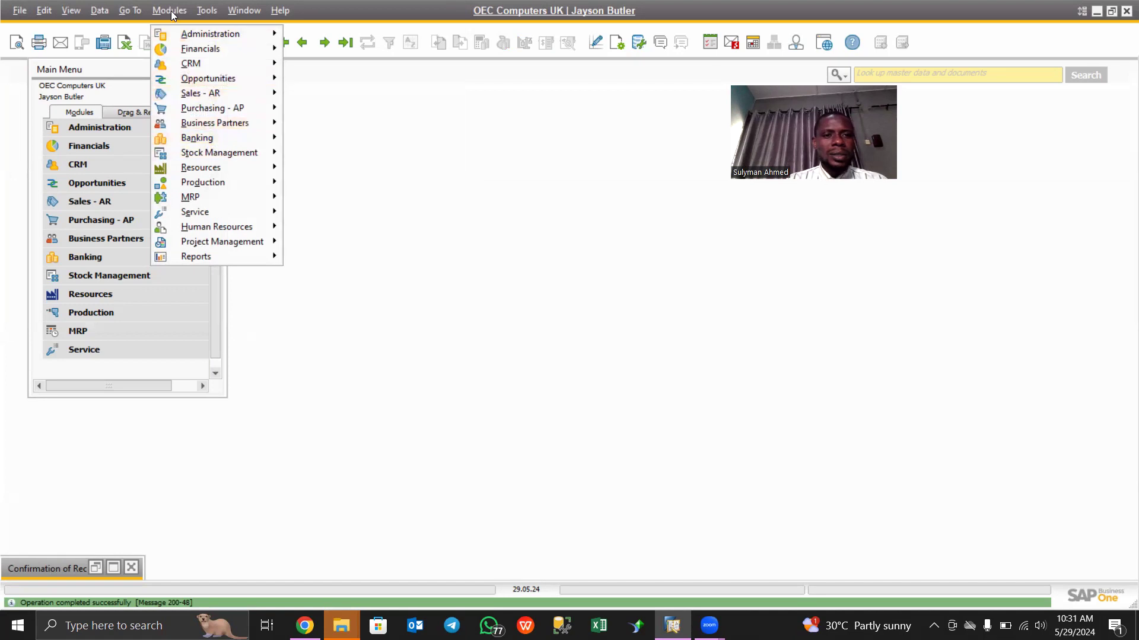
{"action": "mouse_move", "coordinate": [215, 96]}
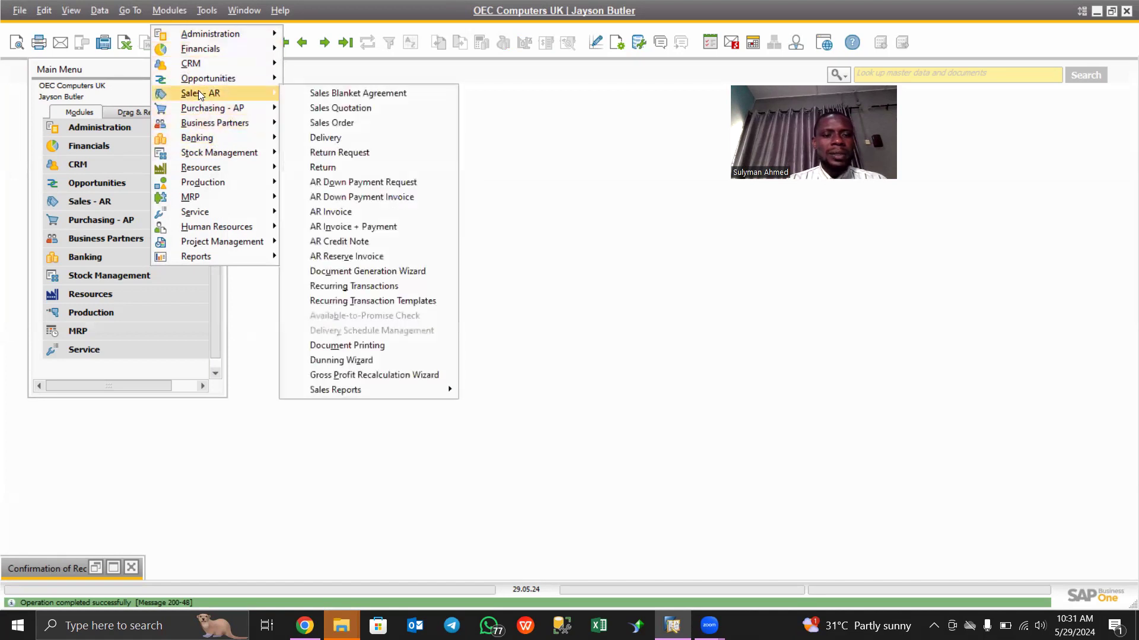
{"action": "left_click", "coordinate": [166, 11]}
{"action": "left_click", "coordinate": [166, 10]}
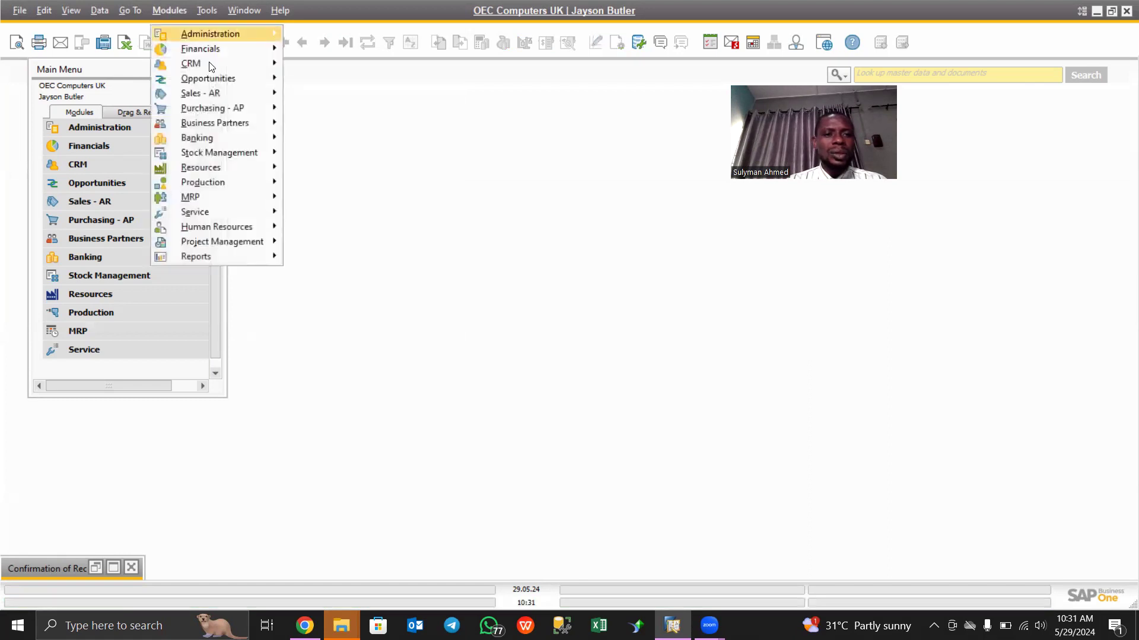
{"action": "mouse_move", "coordinate": [193, 137]}
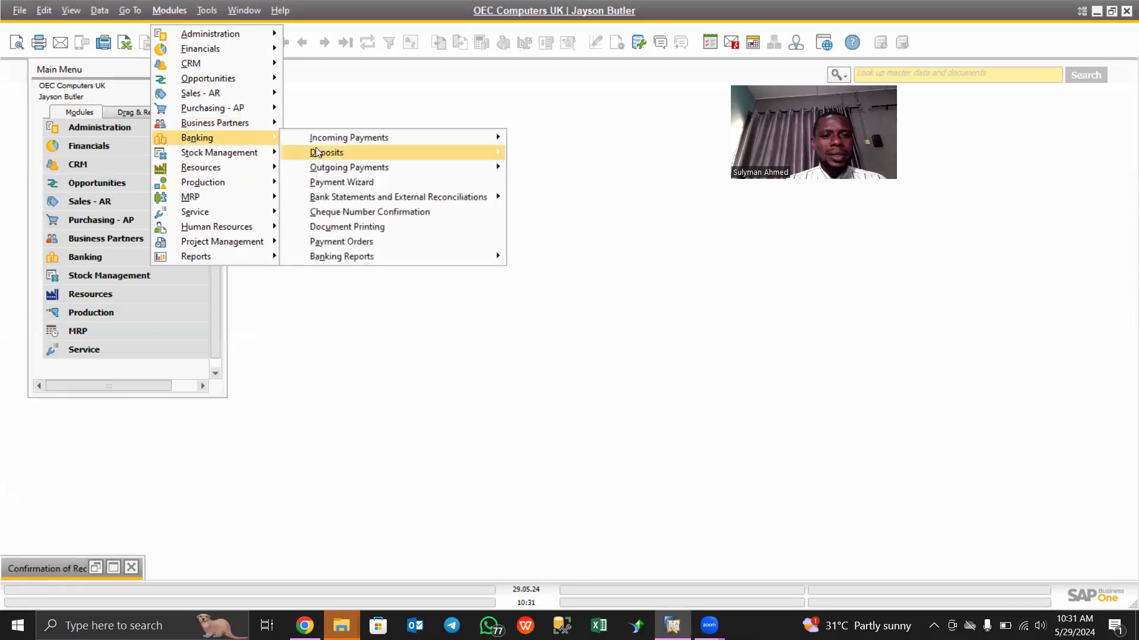
{"action": "mouse_move", "coordinate": [350, 142]}
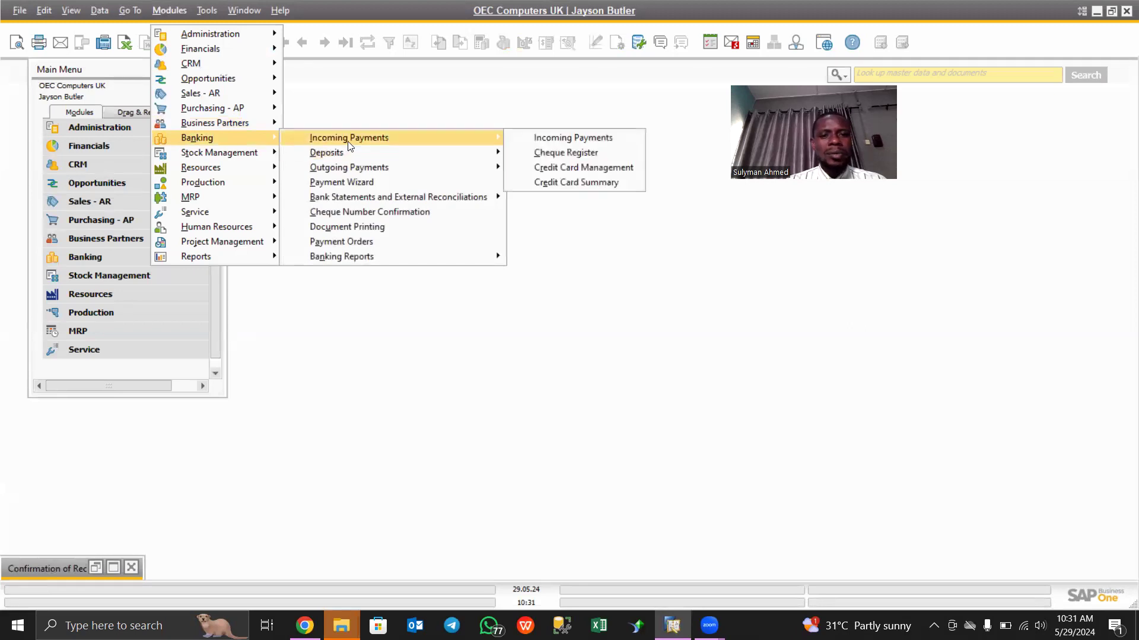
{"action": "left_click", "coordinate": [563, 141]}
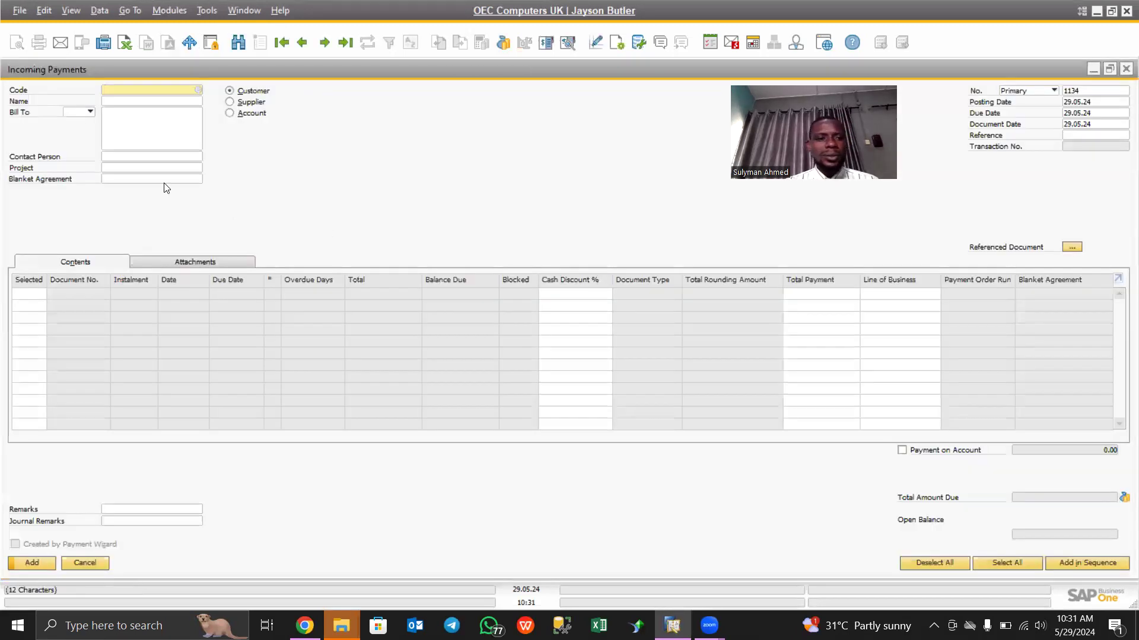
- Choose Maxi-Teq as the paying customer and select the GBP 3,240.00 down payment invoice of type DT for payment
{"action": "left_click", "coordinate": [199, 91]}
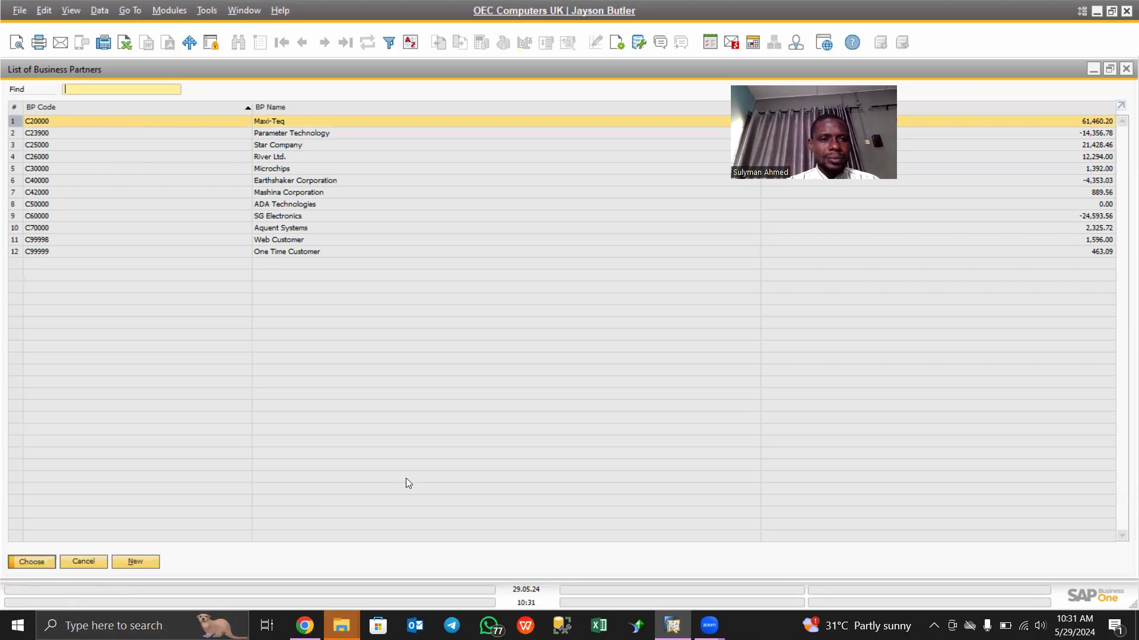
{"action": "key", "text": "Return"}
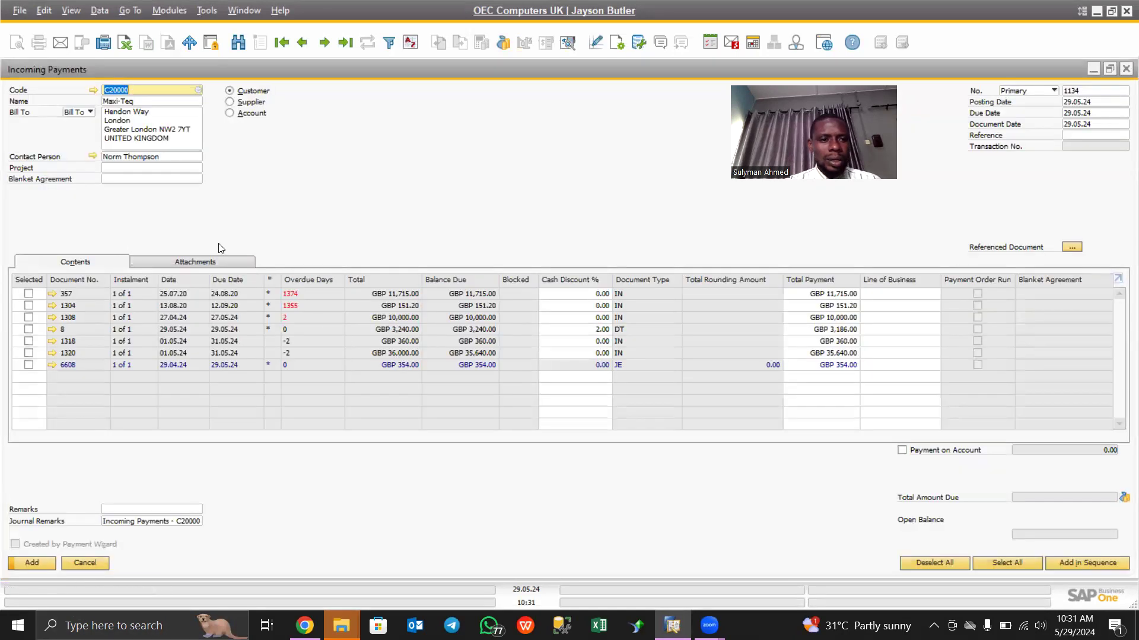
{"action": "left_click", "coordinate": [28, 328]}
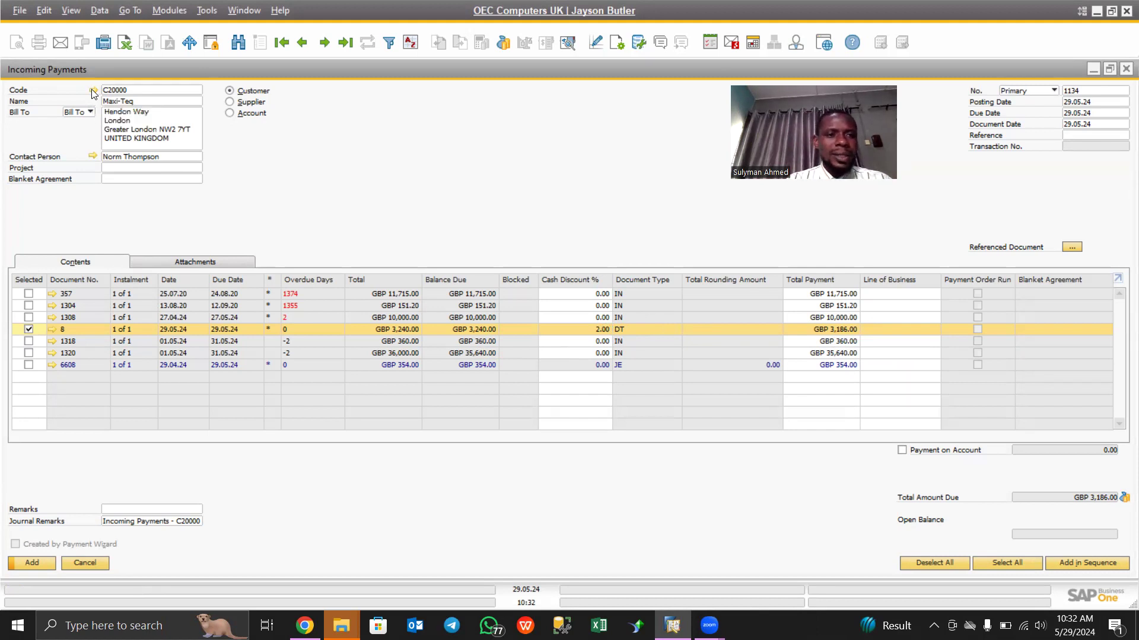
- Open Maxi-Teq's business partner master data and view its payment terms
{"action": "left_click", "coordinate": [90, 88]}
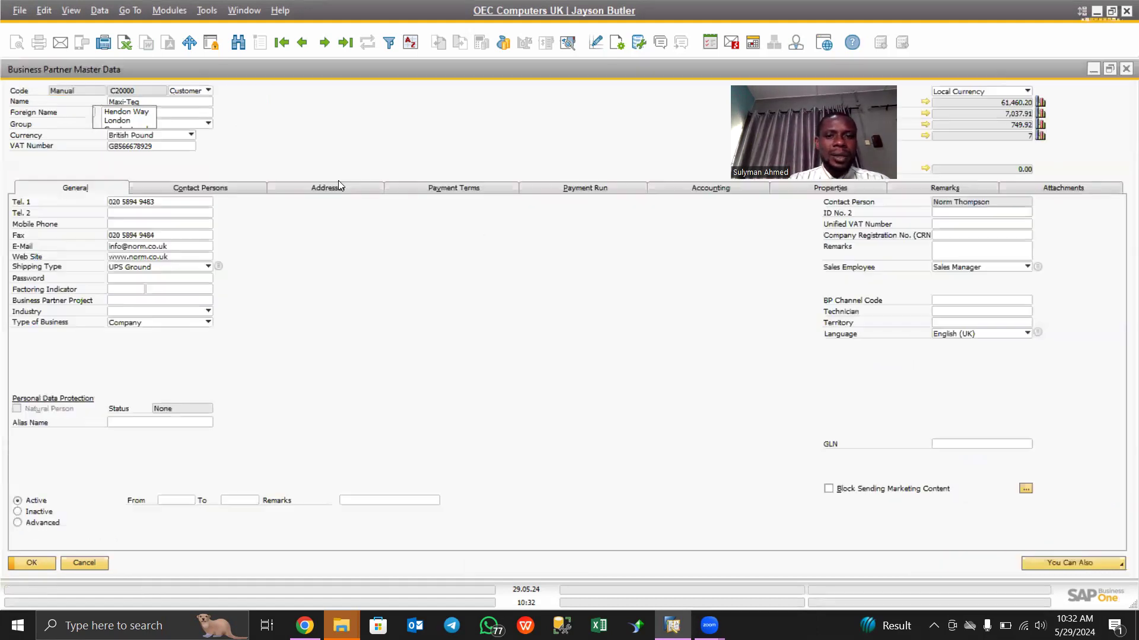
{"action": "left_click", "coordinate": [441, 189]}
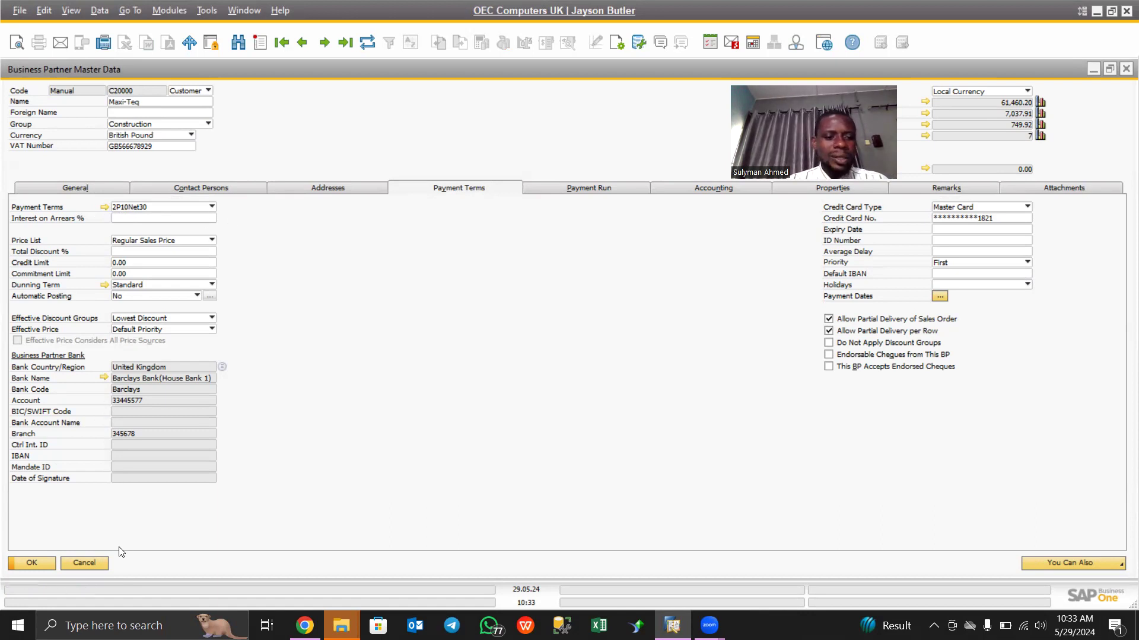
- Close Maxi-Teq's master data and open the payment means for the incoming payment
{"action": "left_click", "coordinate": [83, 563]}
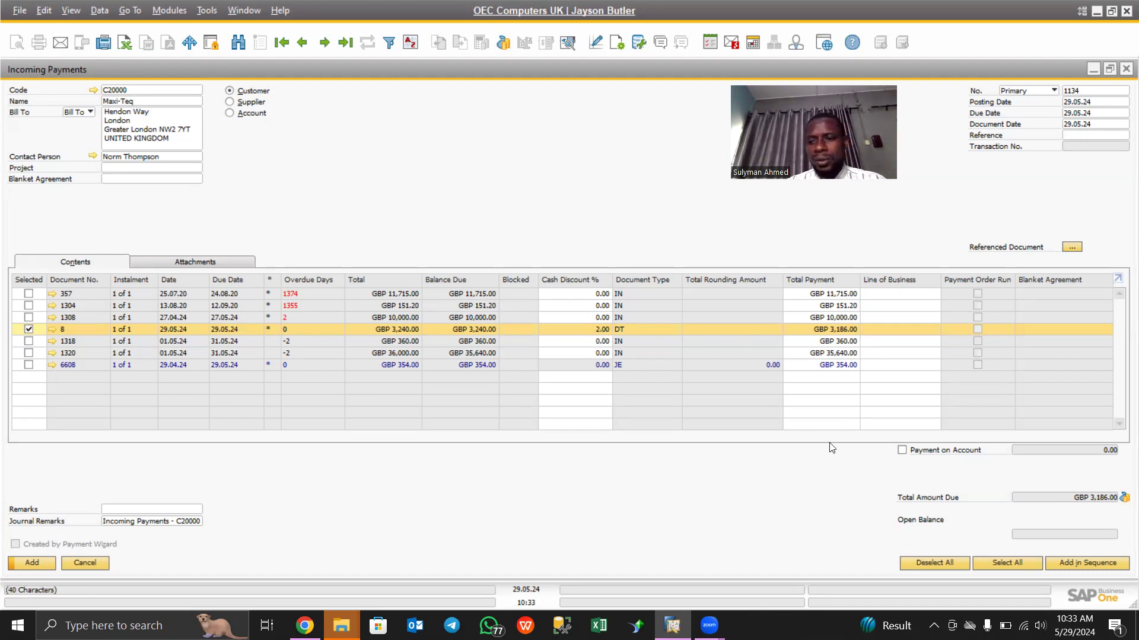
{"action": "right_click", "coordinate": [518, 206]}
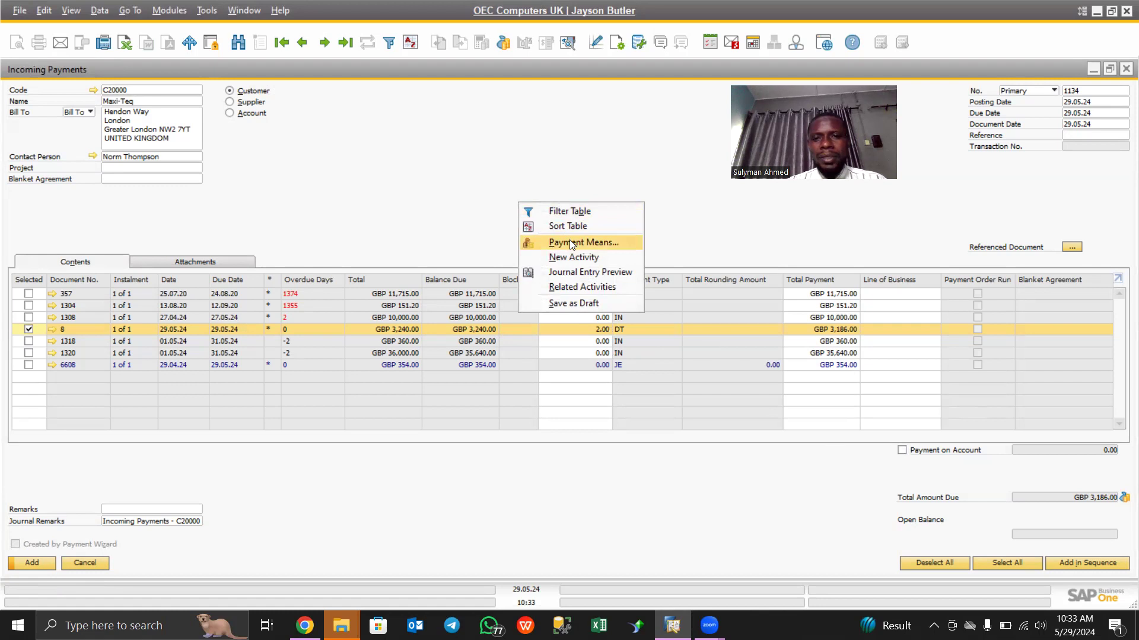
{"action": "left_click", "coordinate": [473, 168]}
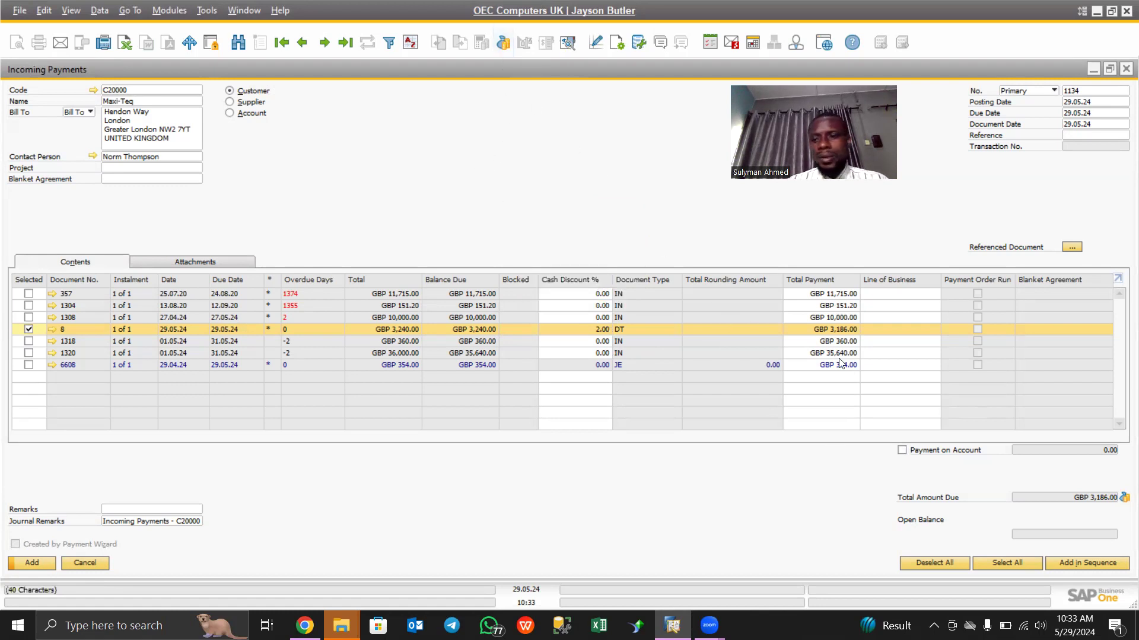
{"action": "left_click", "coordinate": [1123, 498]}
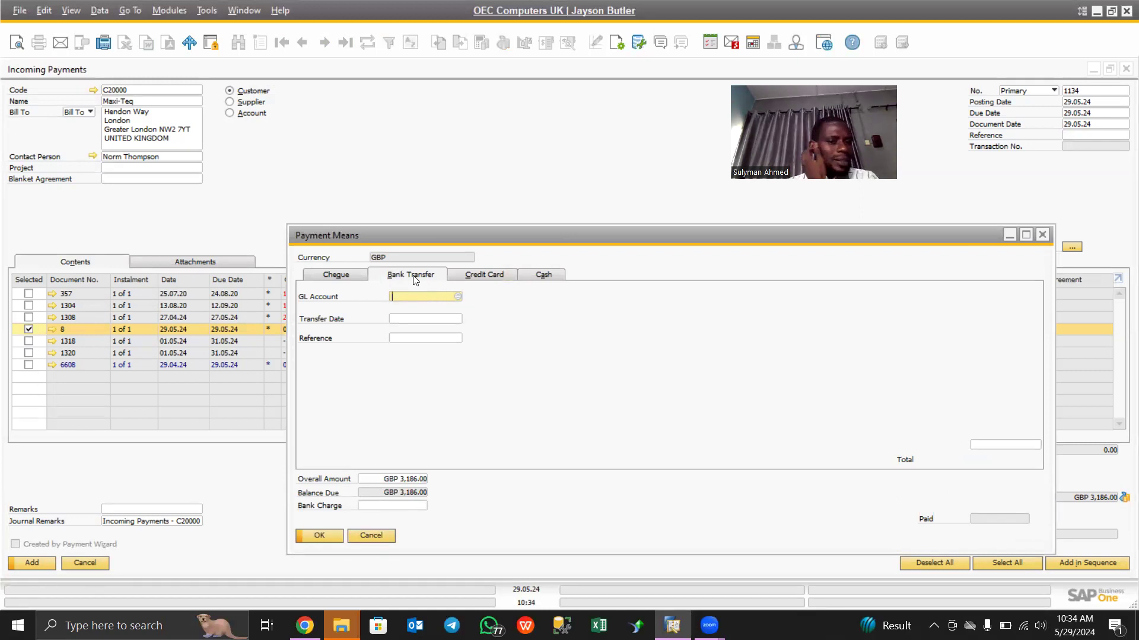
- Find BANK in the list of accounts and choose Bank Account as the bank transfer's GL account
{"action": "left_click", "coordinate": [458, 297]}
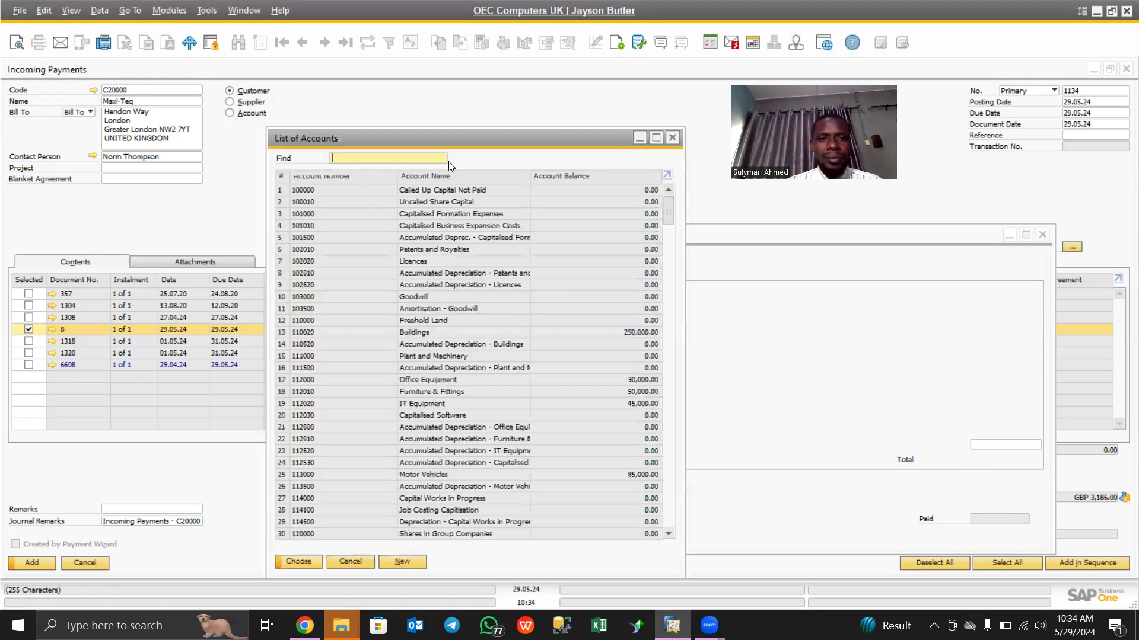
{"action": "double_click", "coordinate": [453, 176]}
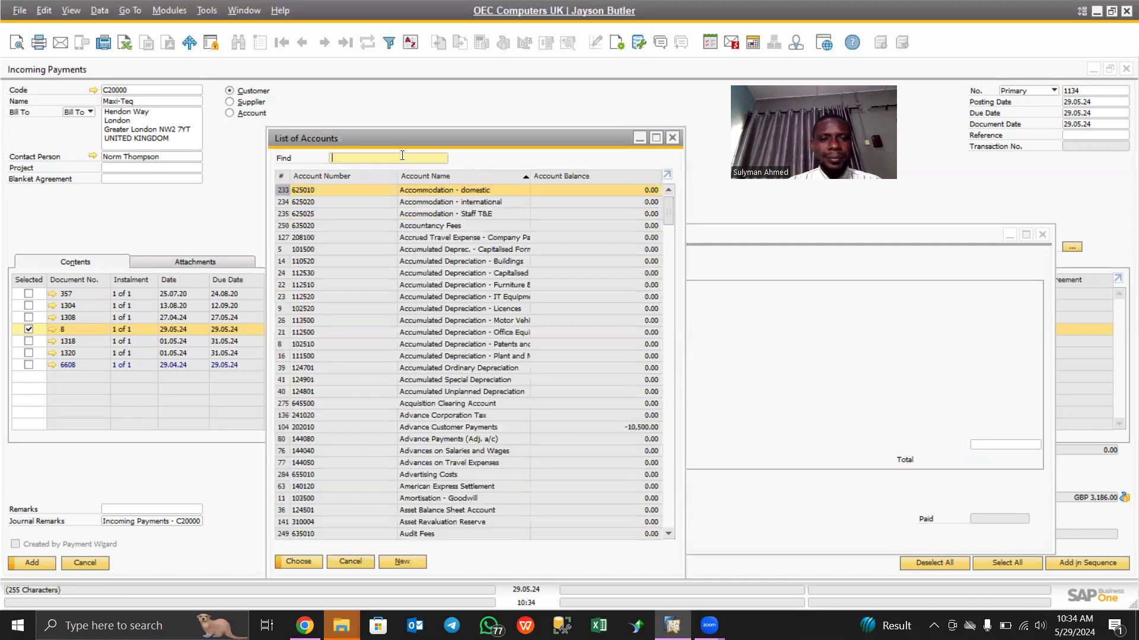
{"action": "type", "text": "BANK"}
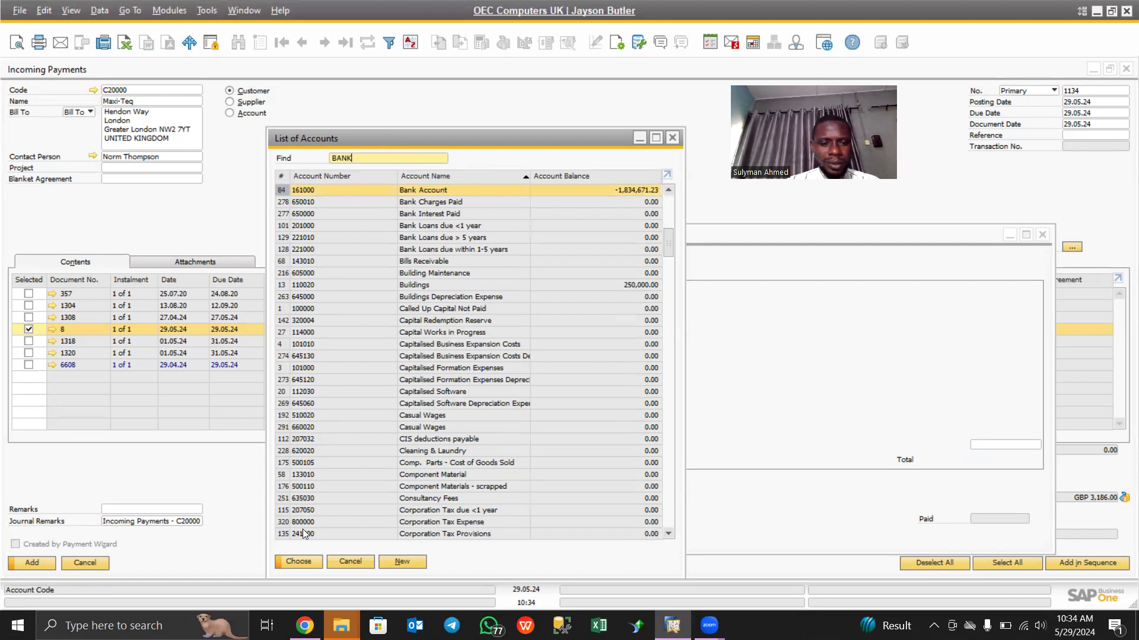
{"action": "left_click", "coordinate": [300, 561]}
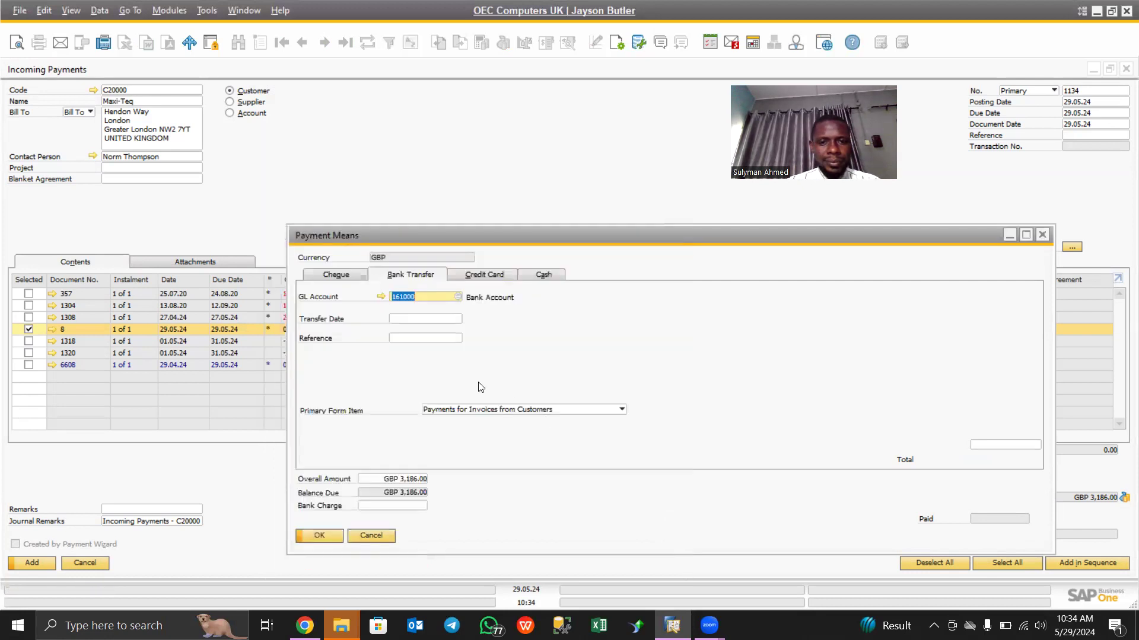
{"action": "left_click", "coordinate": [404, 321]}
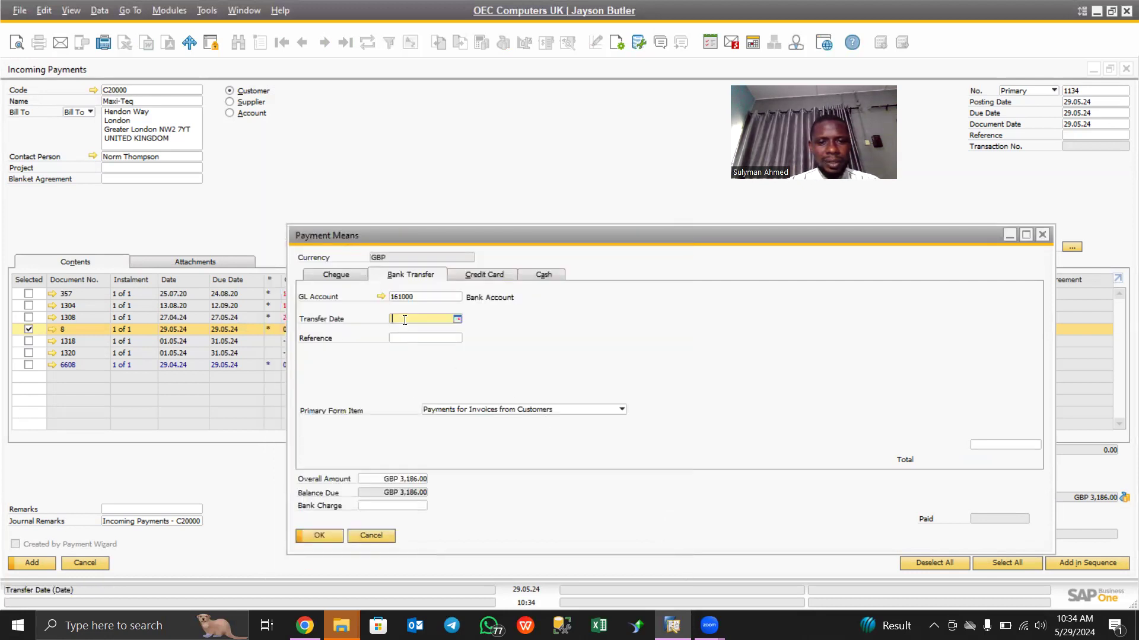
{"action": "left_click", "coordinate": [459, 318]}
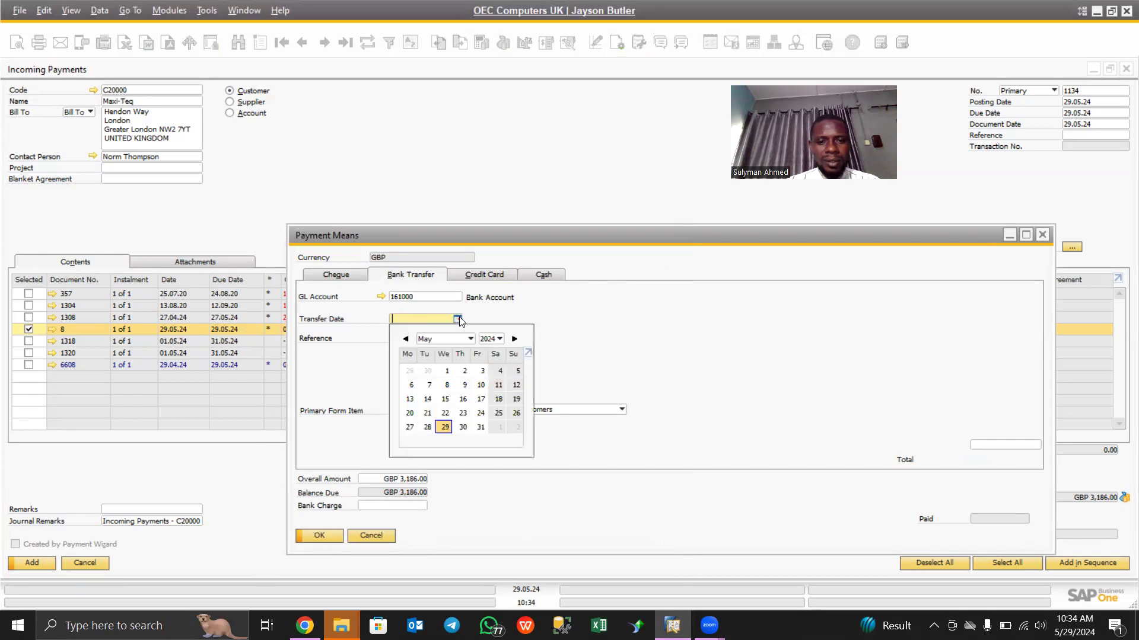
{"action": "left_click", "coordinate": [445, 427]}
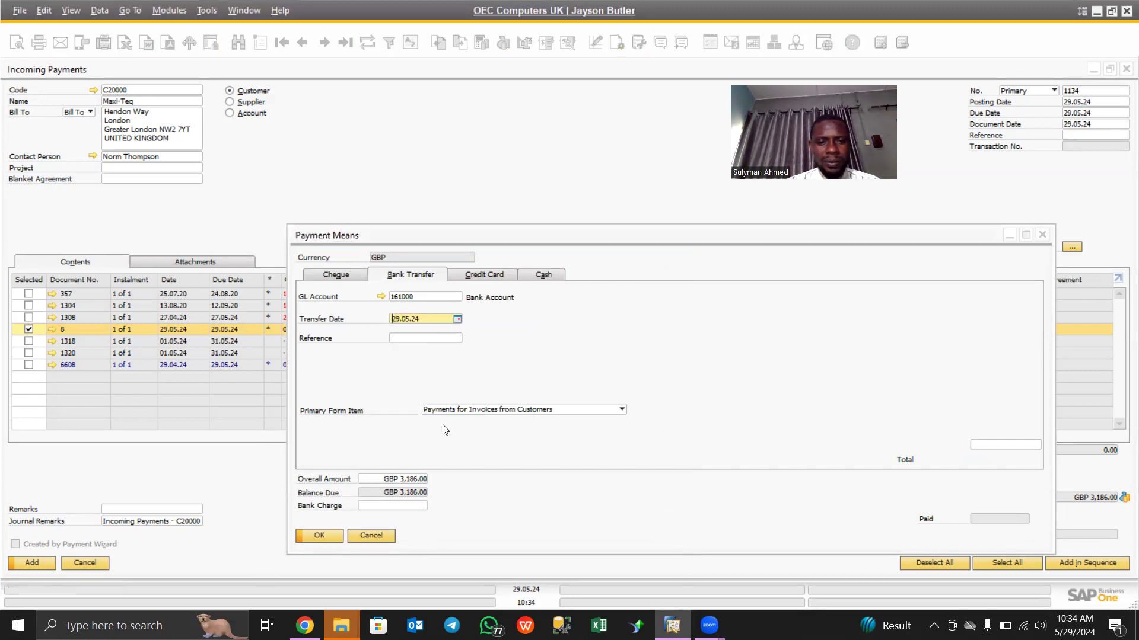
{"action": "left_click", "coordinate": [405, 339]}
{"action": "type", "text": "1000"}
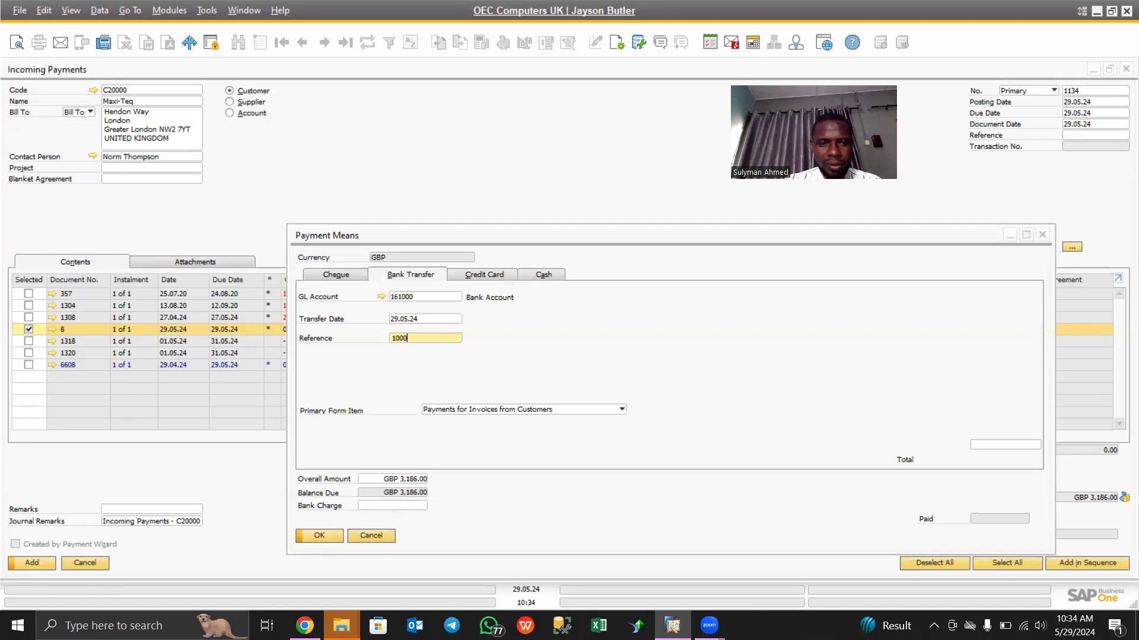
{"action": "type", "text": "022552"}
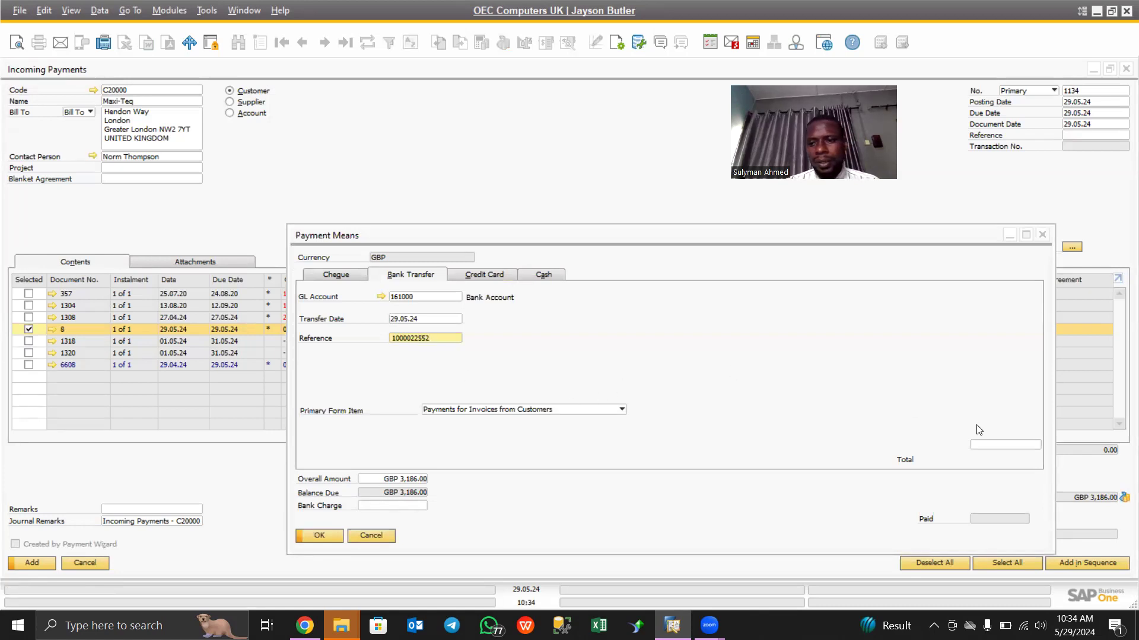
- Copy the balance due of GBP 3,186.00 into the bank transfer total and accept the payment means
{"action": "left_click", "coordinate": [986, 444]}
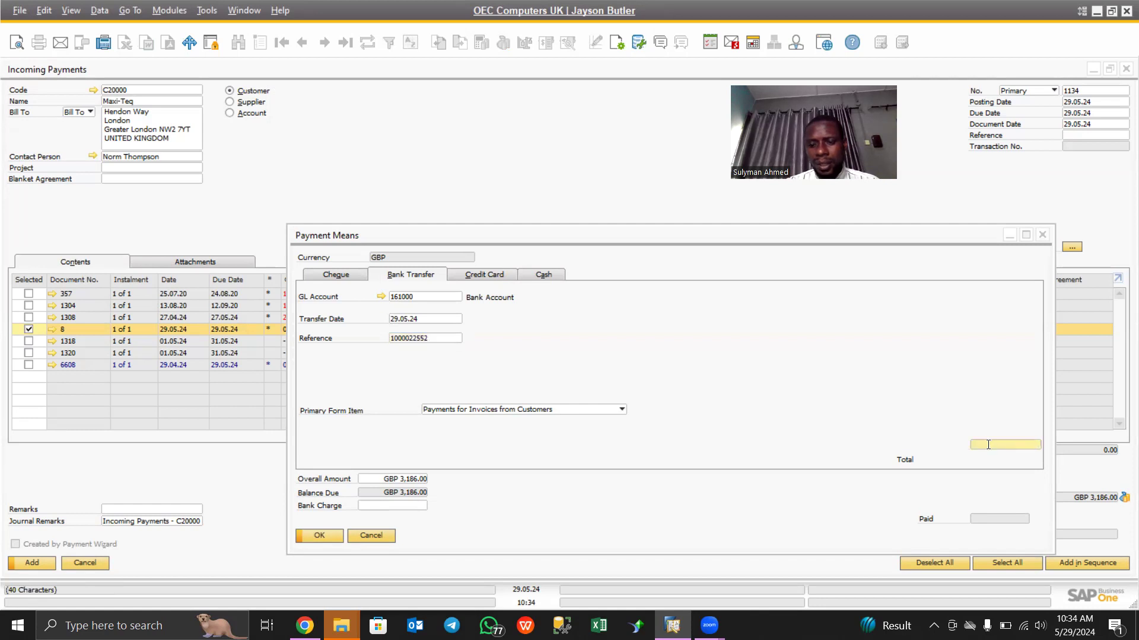
{"action": "right_click", "coordinate": [988, 444]}
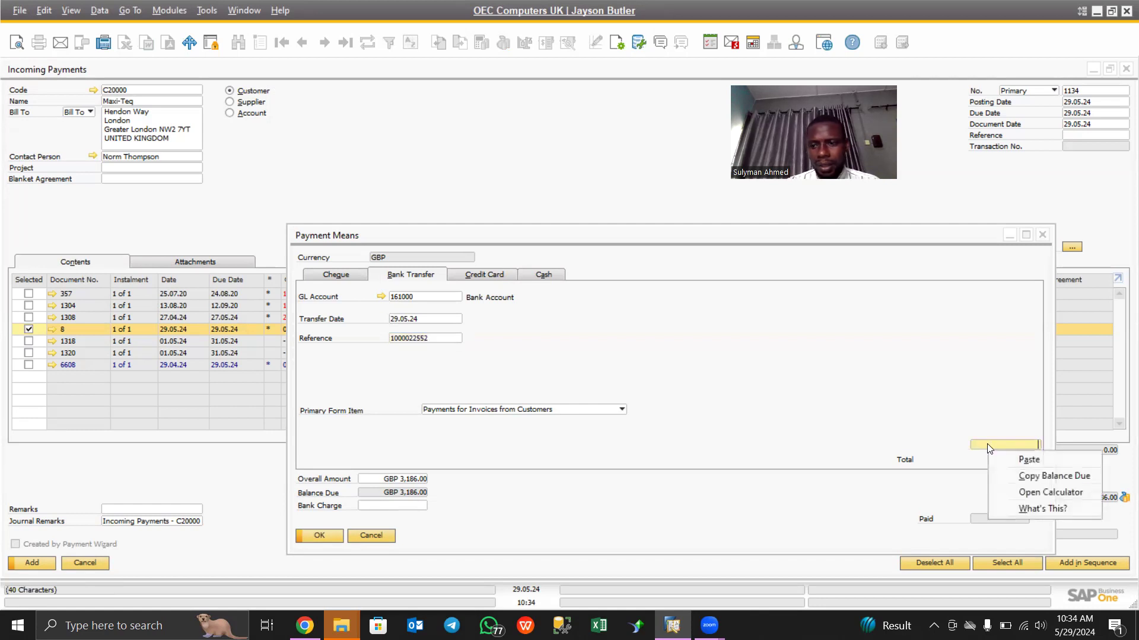
{"action": "left_click", "coordinate": [1034, 476]}
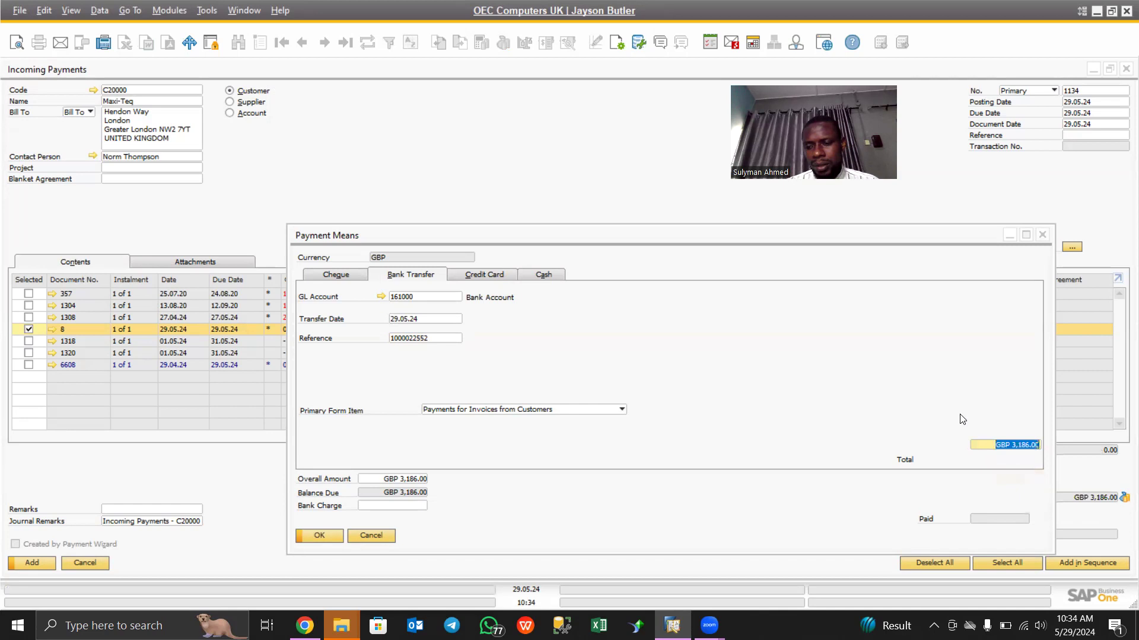
{"action": "left_click", "coordinate": [987, 444]}
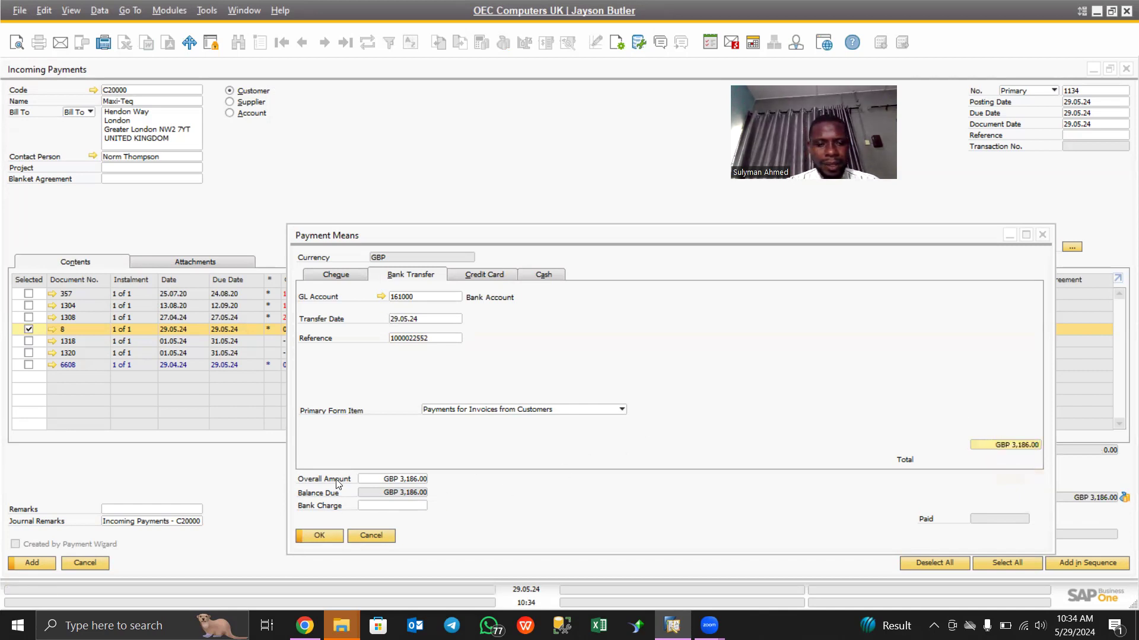
{"action": "left_click", "coordinate": [320, 537]}
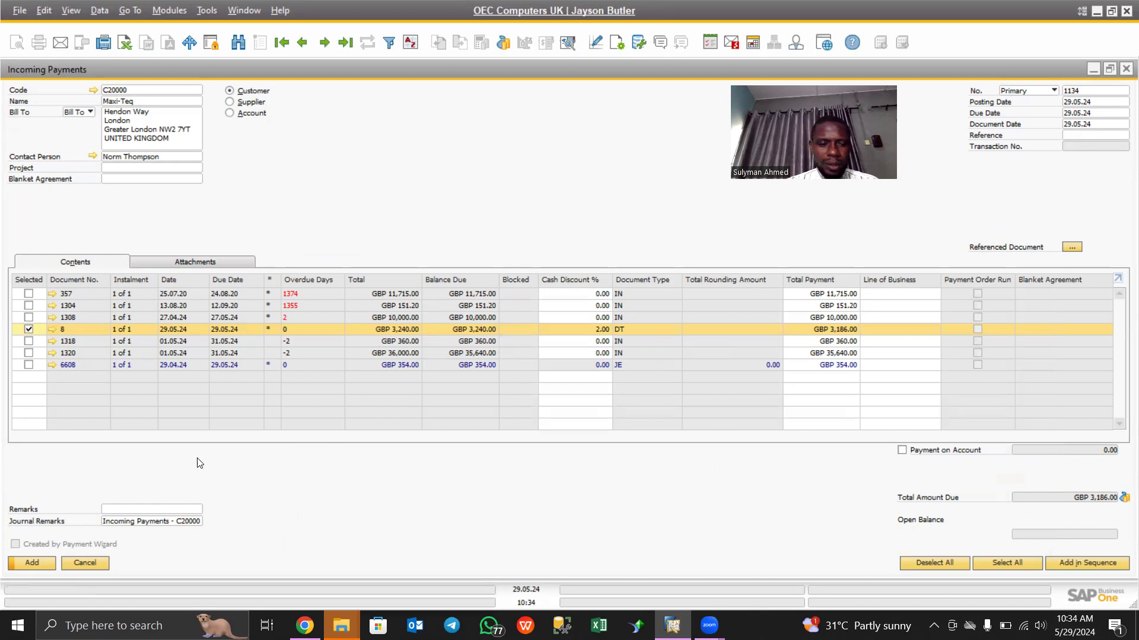
- Add the incoming payment, accepting that it cannot be changed, and close the Incoming Payments window
{"action": "left_click", "coordinate": [32, 564]}
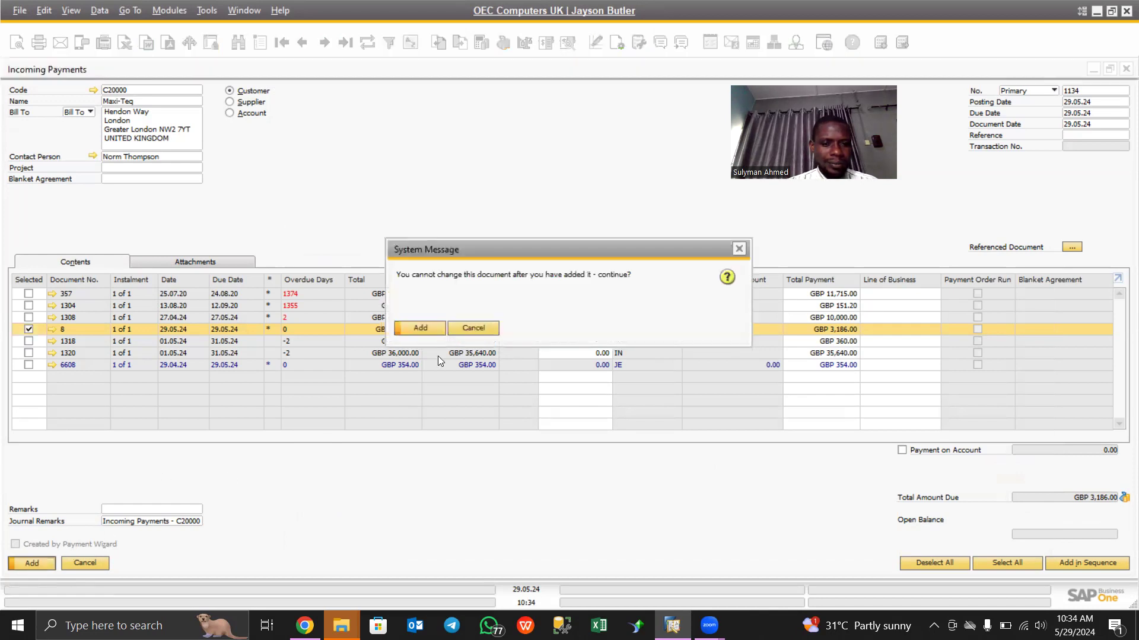
{"action": "left_click", "coordinate": [422, 328]}
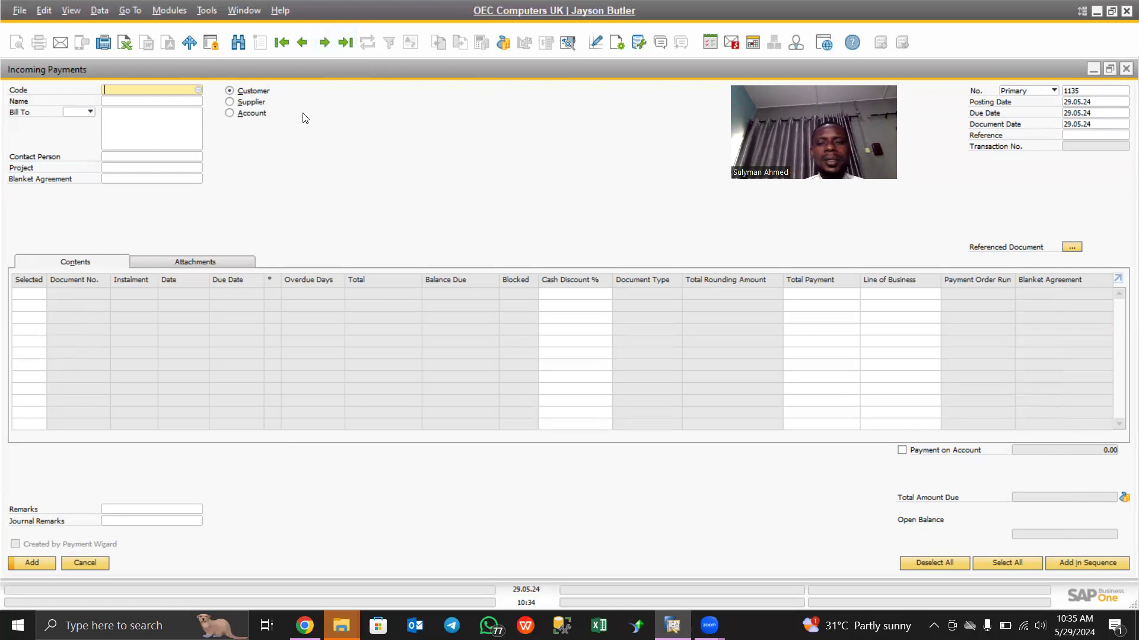
{"action": "left_click", "coordinate": [1124, 70]}
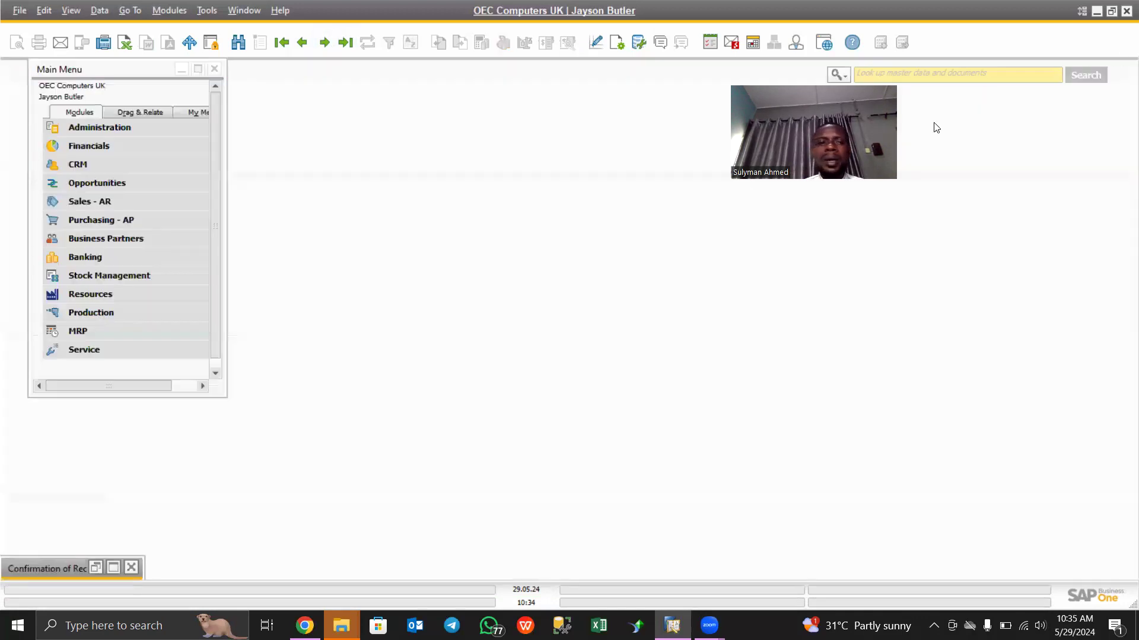
- Open a new AR Invoice from the Sales - AR module
{"action": "left_click", "coordinate": [169, 12]}
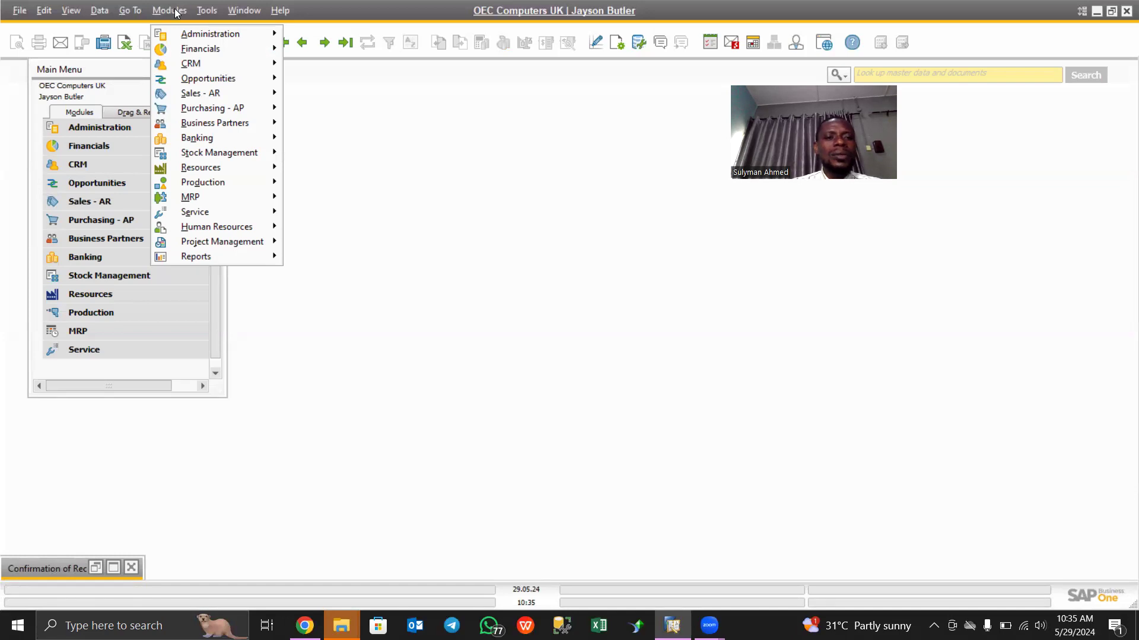
{"action": "left_click", "coordinate": [176, 12]}
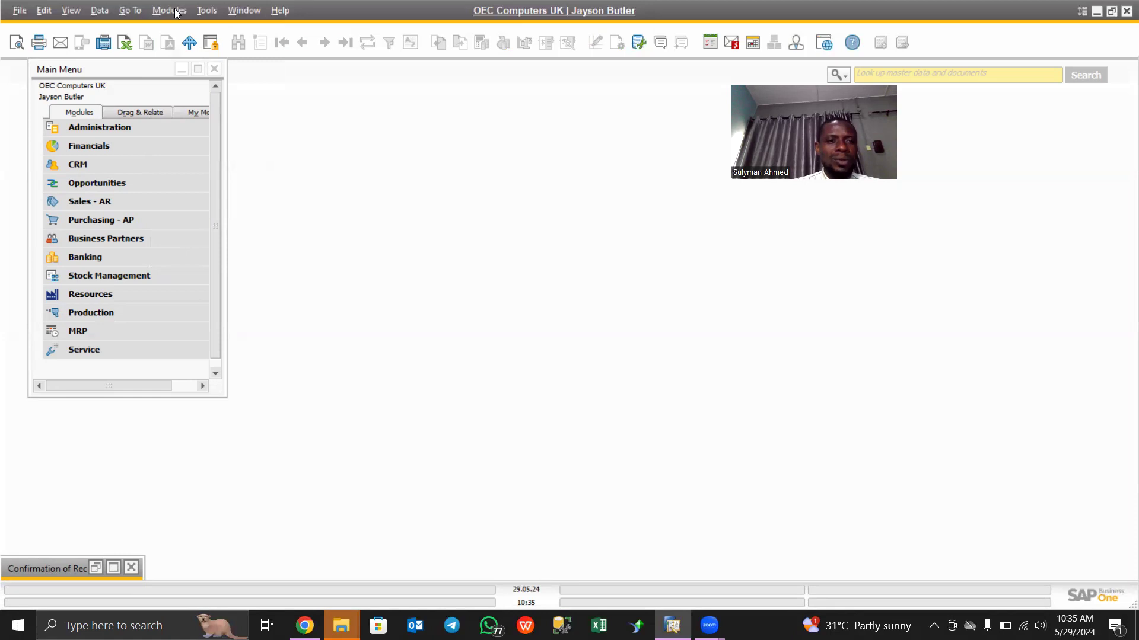
{"action": "left_click", "coordinate": [172, 11]}
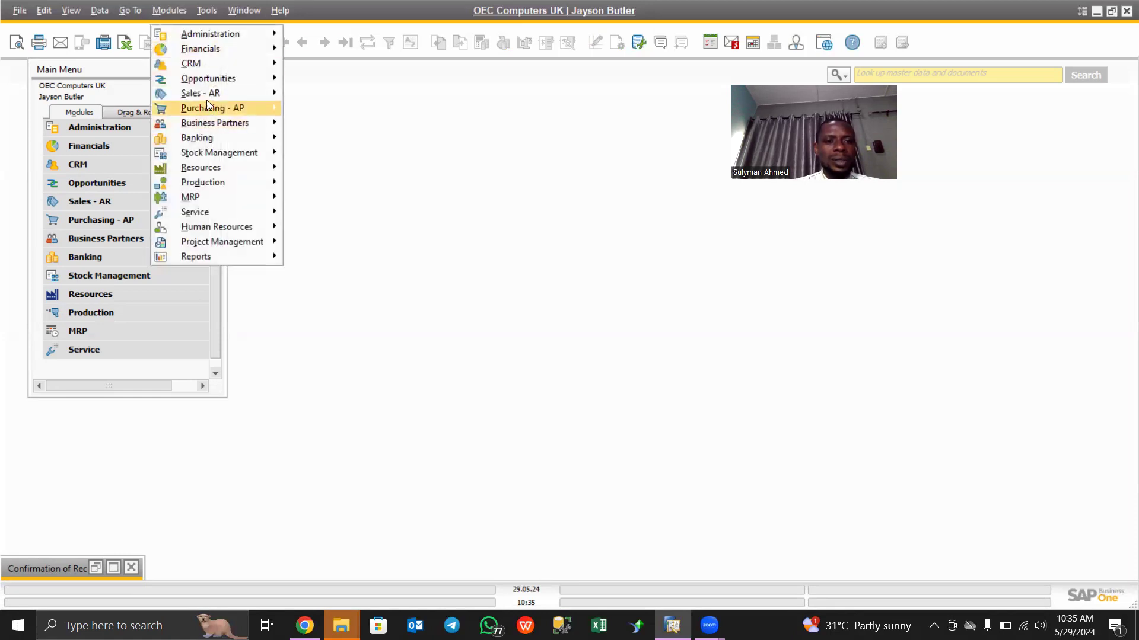
{"action": "mouse_move", "coordinate": [199, 93]}
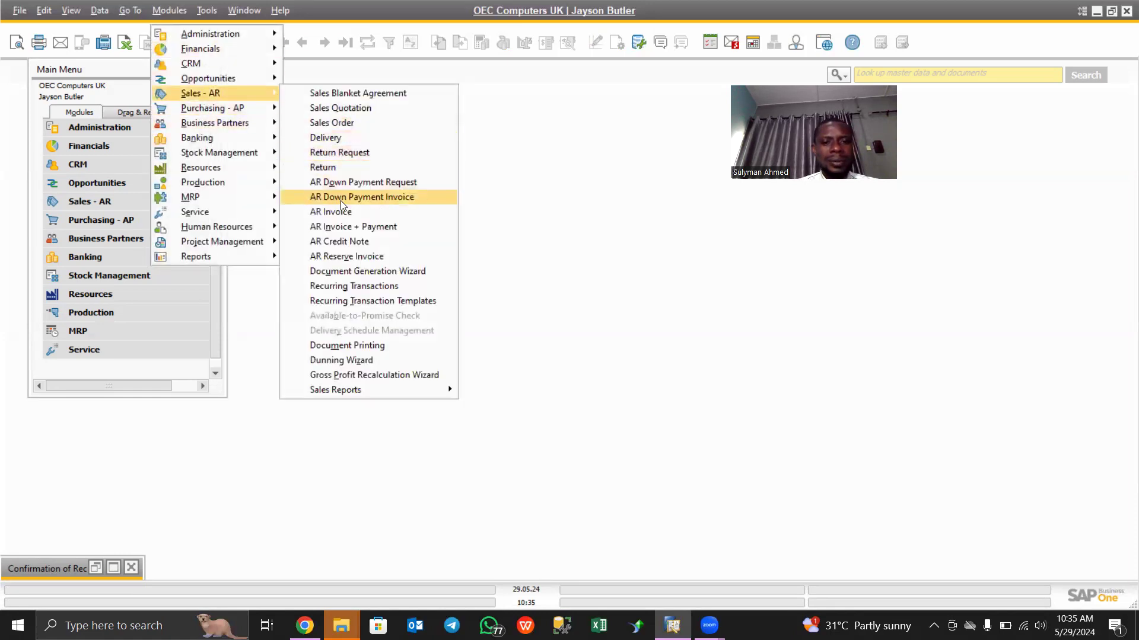
{"action": "left_click", "coordinate": [329, 214]}
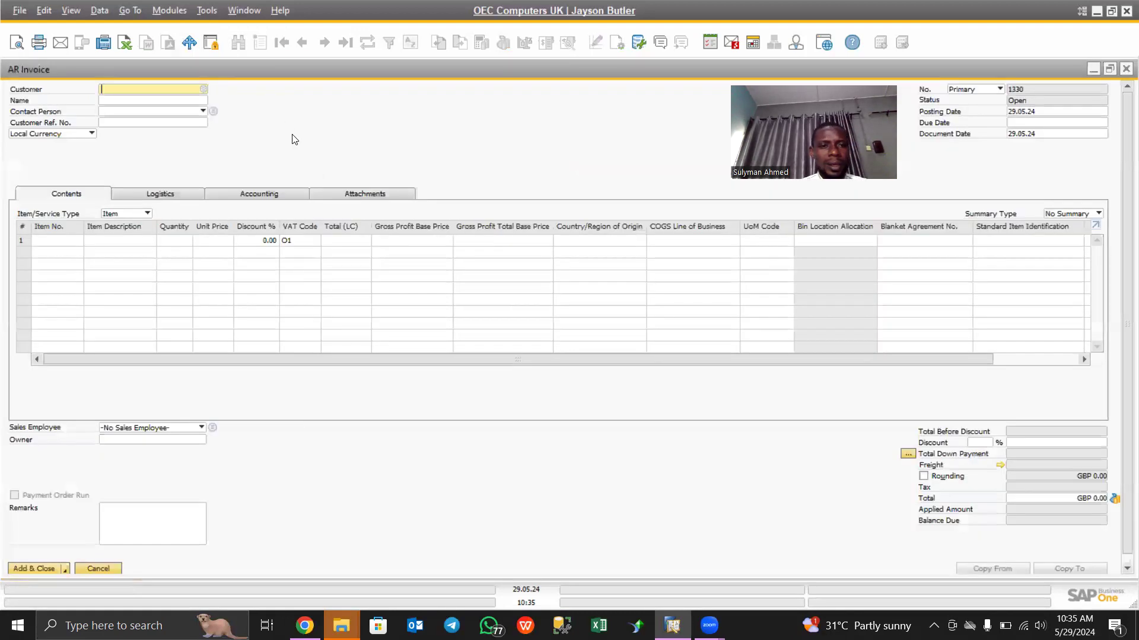
- Choose Maxi-Teq as the AR invoice's customer and continue despite the exceeded credit limit
{"action": "left_click", "coordinate": [203, 90]}
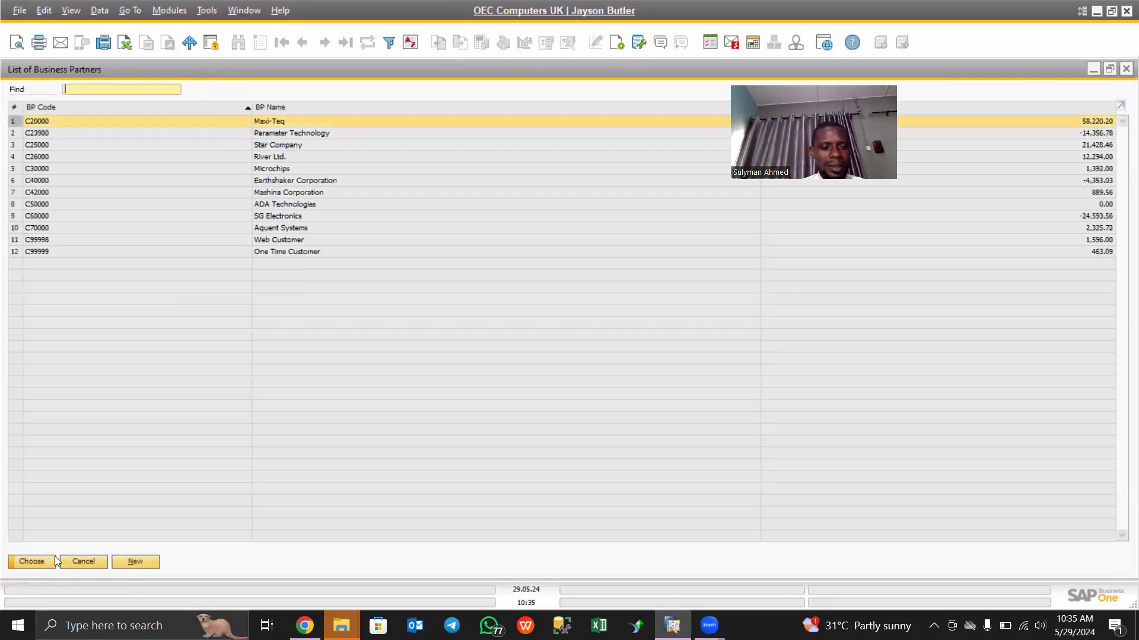
{"action": "left_click", "coordinate": [36, 562]}
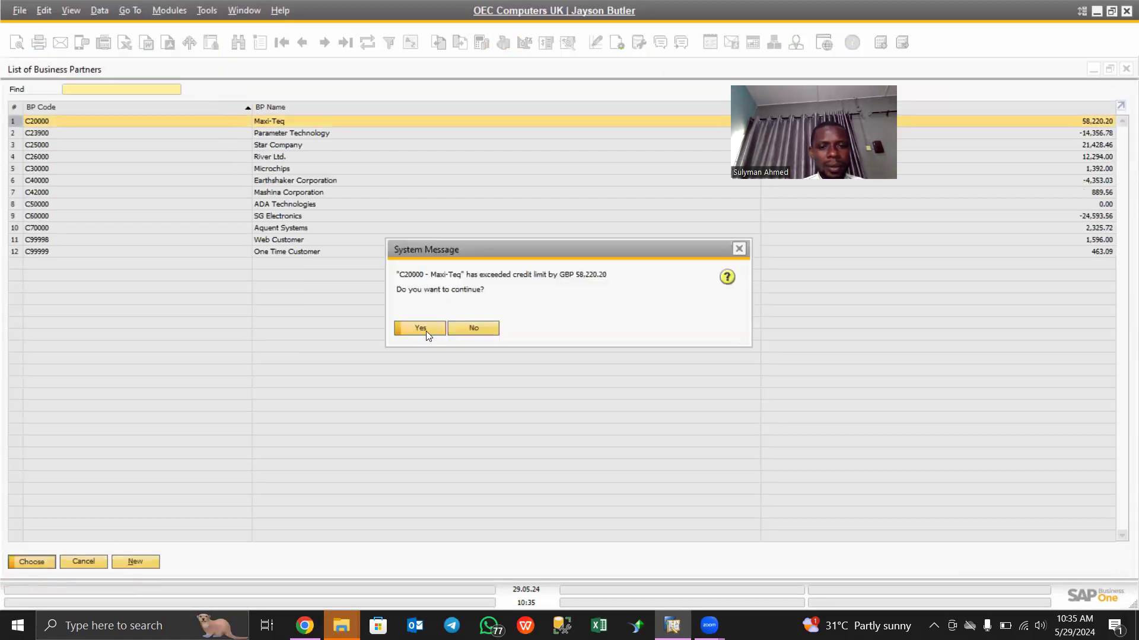
{"action": "left_click", "coordinate": [421, 328]}
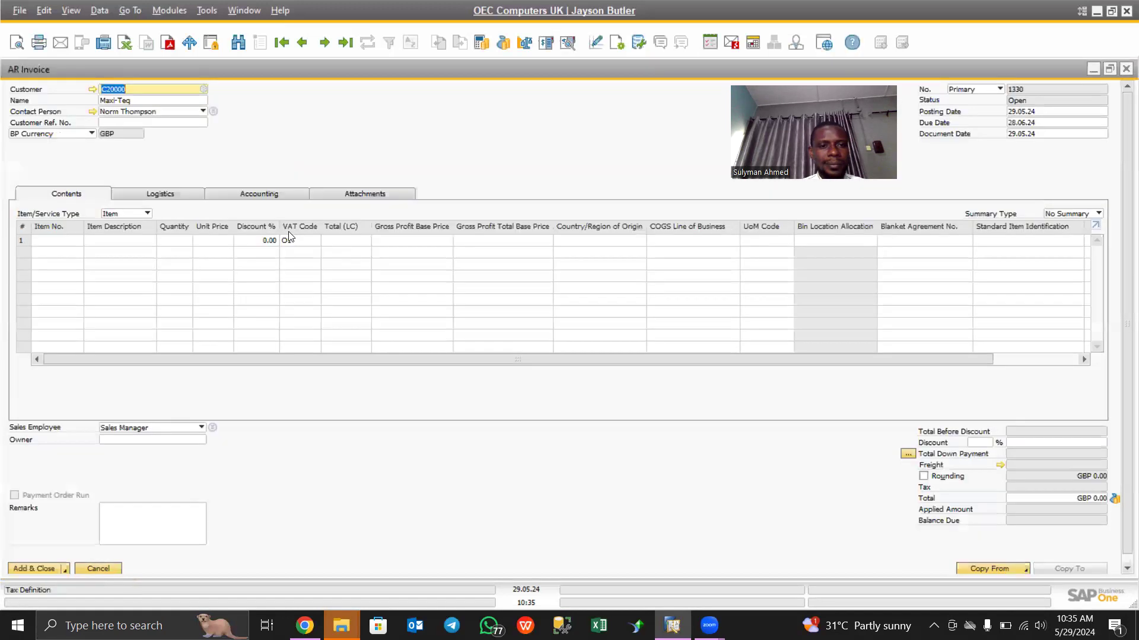
- Add item A00001, J.B. Officeprint 1420, to the AR invoice's first row with a quantity of 20
{"action": "left_click", "coordinate": [71, 241]}
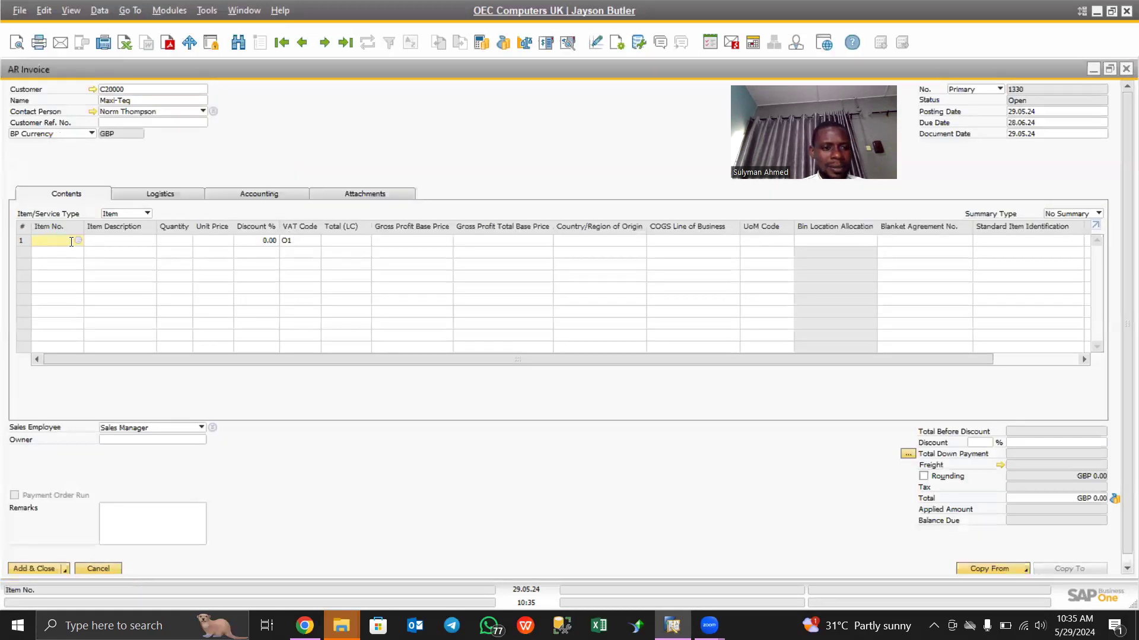
{"action": "key", "text": "Tab"}
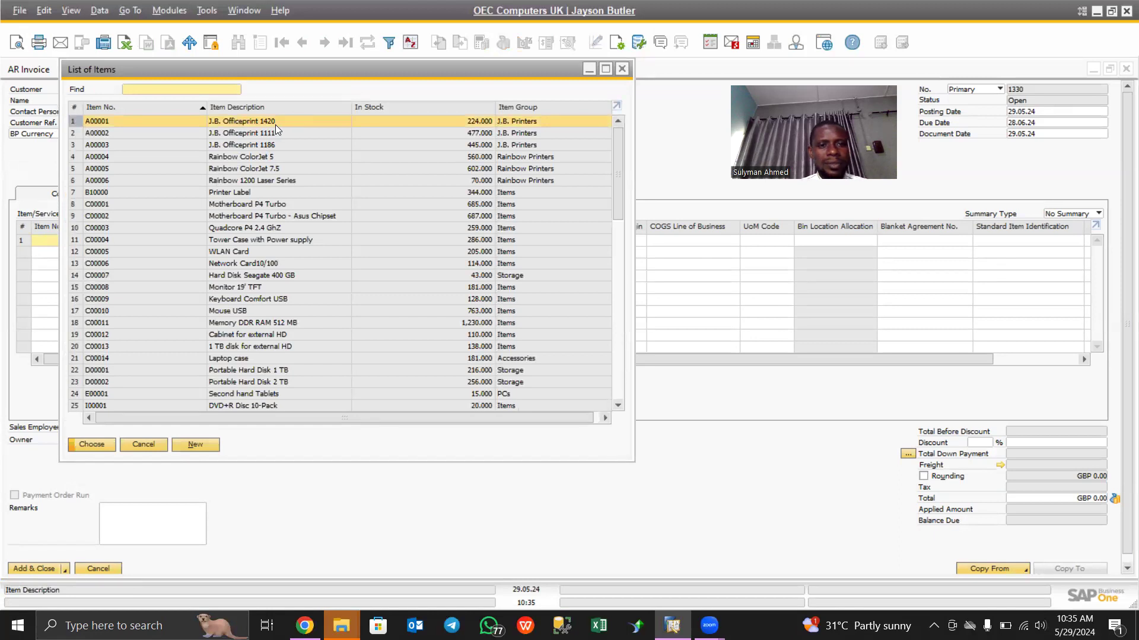
{"action": "left_click", "coordinate": [95, 444]}
{"action": "left_click", "coordinate": [168, 240]}
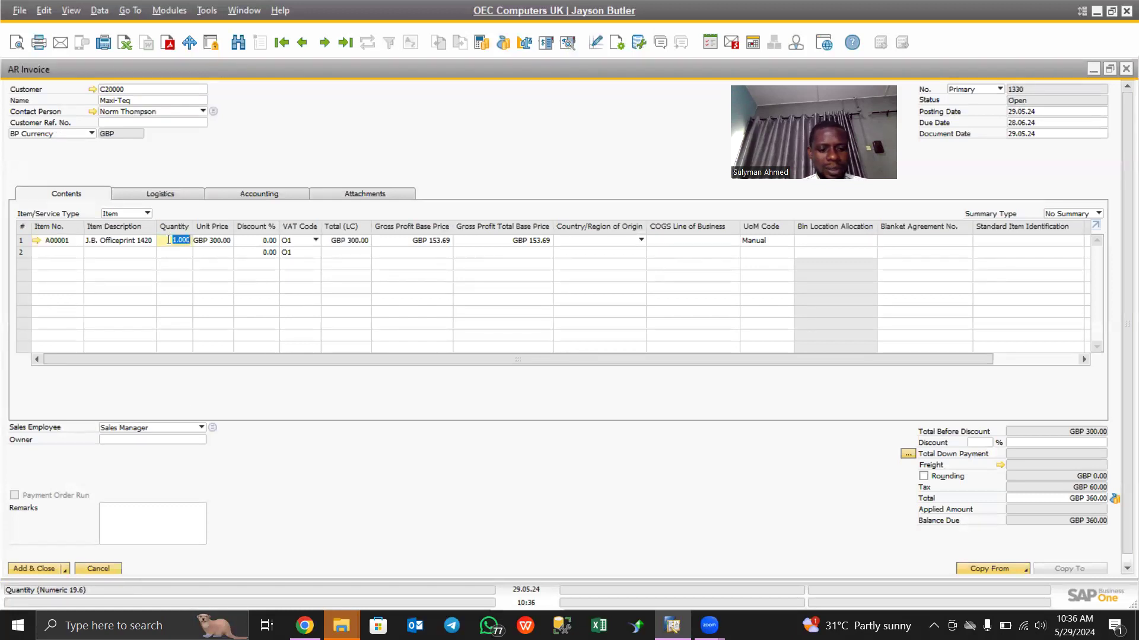
{"action": "type", "text": "20"}
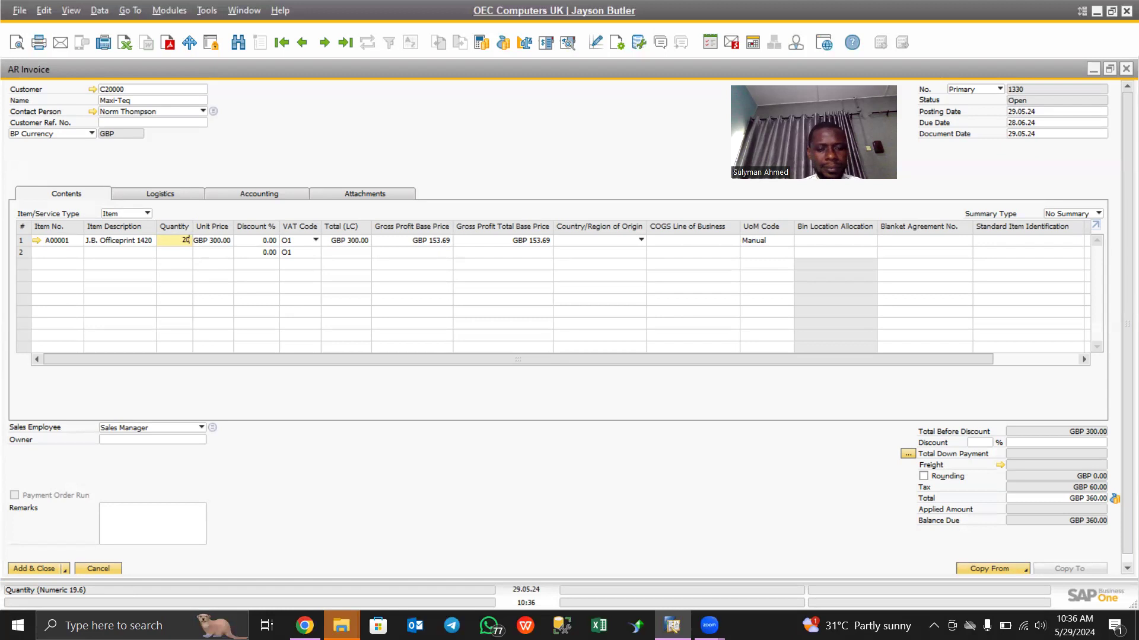
{"action": "key", "text": "Tab"}
{"action": "key", "text": "Tab"}
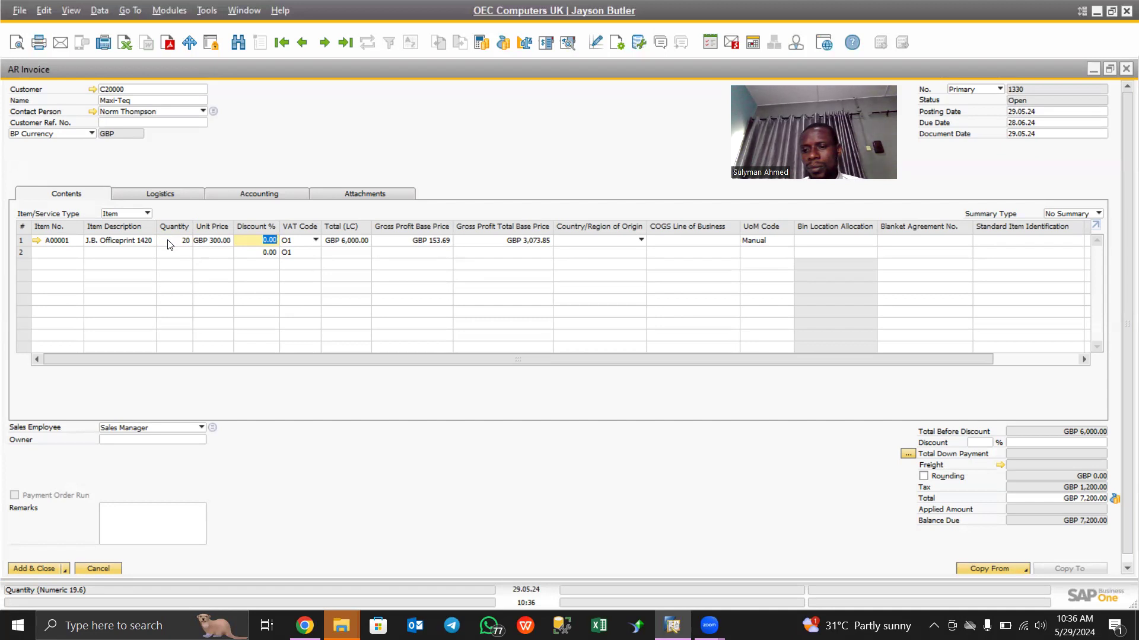
- Look up the item quantity on the most recent AR Down Payment Invoice, and close that document
{"action": "left_click", "coordinate": [170, 11]}
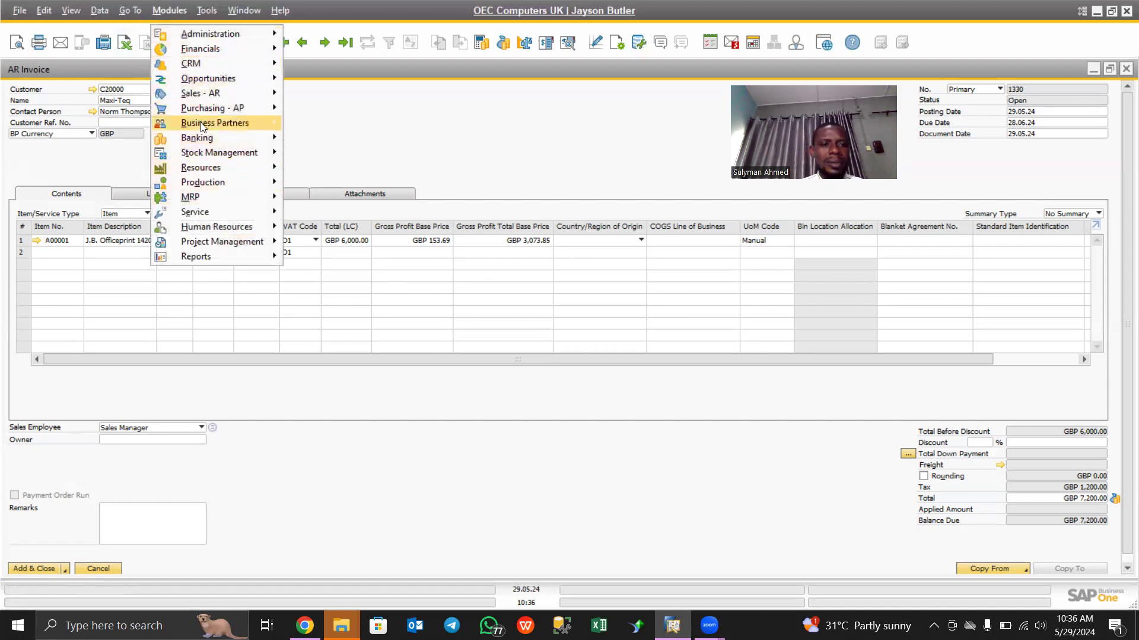
{"action": "mouse_move", "coordinate": [199, 125]}
{"action": "mouse_move", "coordinate": [199, 93]}
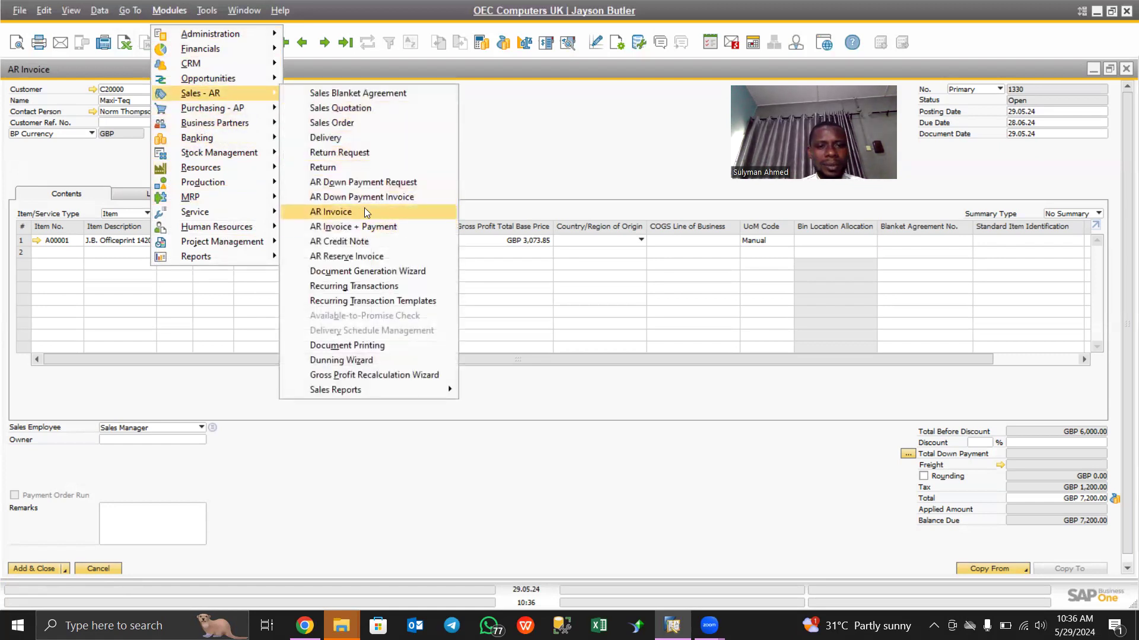
{"action": "left_click", "coordinate": [350, 201]}
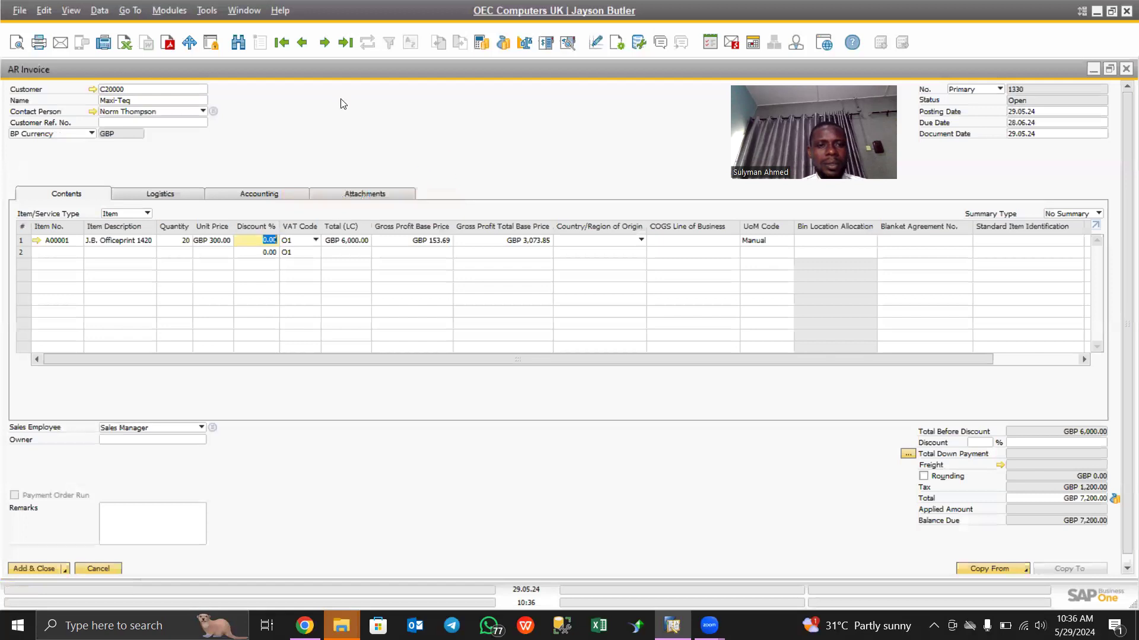
{"action": "left_click", "coordinate": [345, 42]}
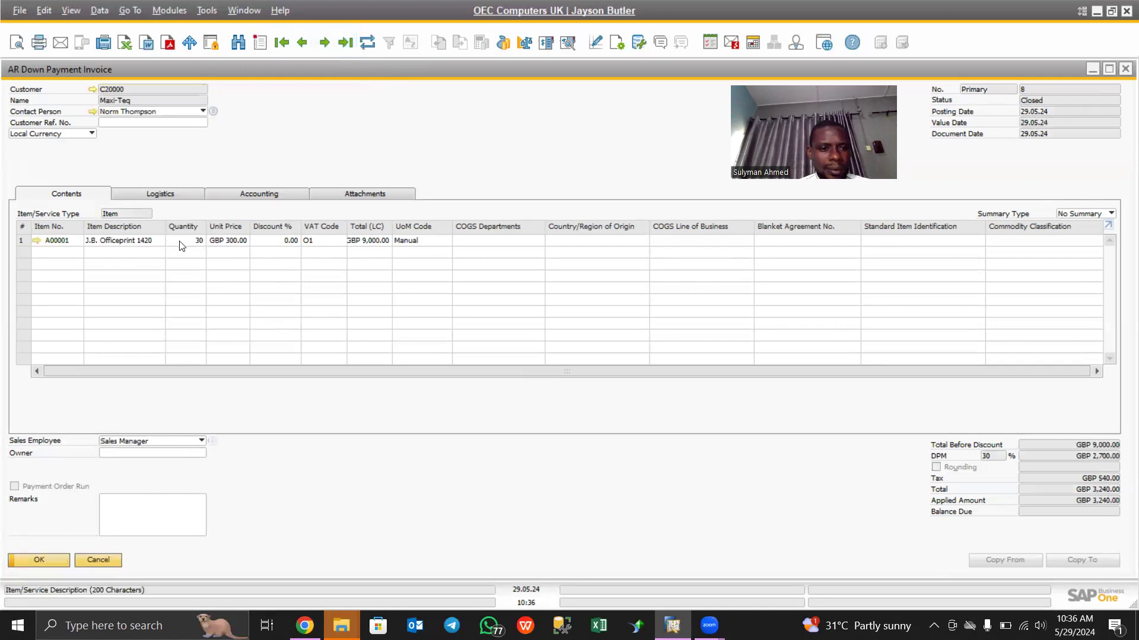
{"action": "left_click", "coordinate": [99, 560]}
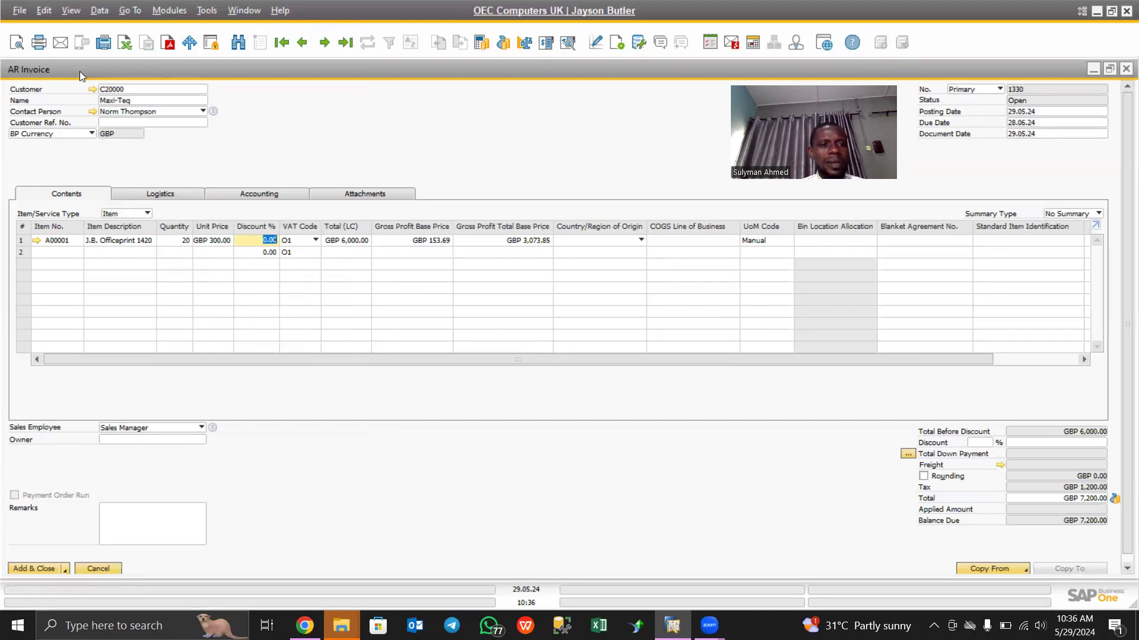
- Set the quantity of item A00001 in the AR invoice's first row to 30
{"action": "left_click", "coordinate": [178, 239]}
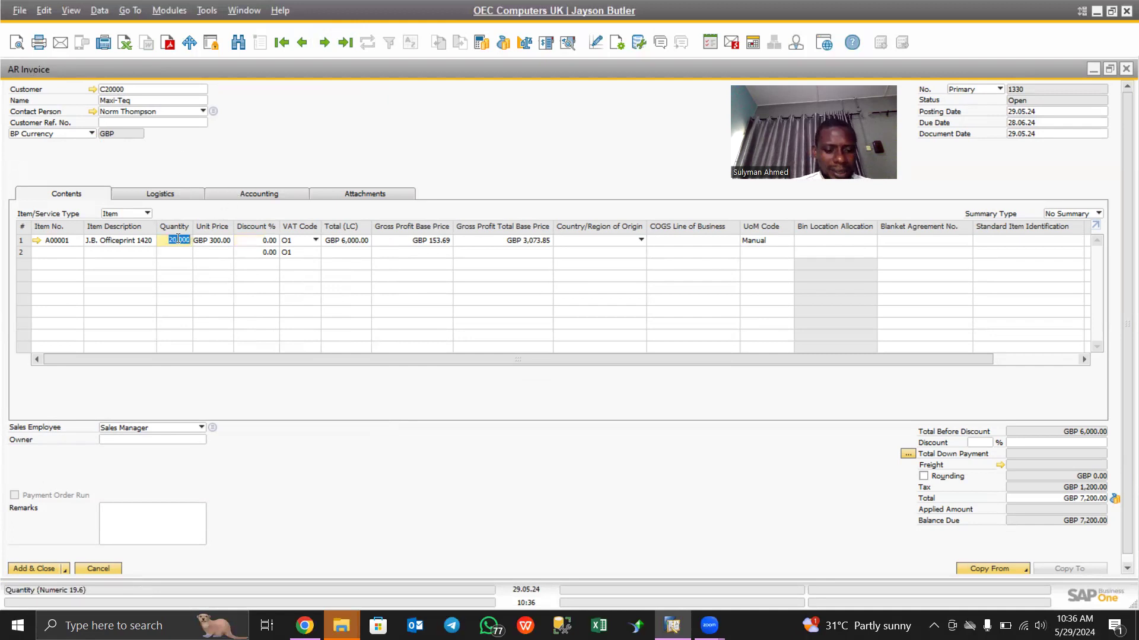
{"action": "type", "text": "30"}
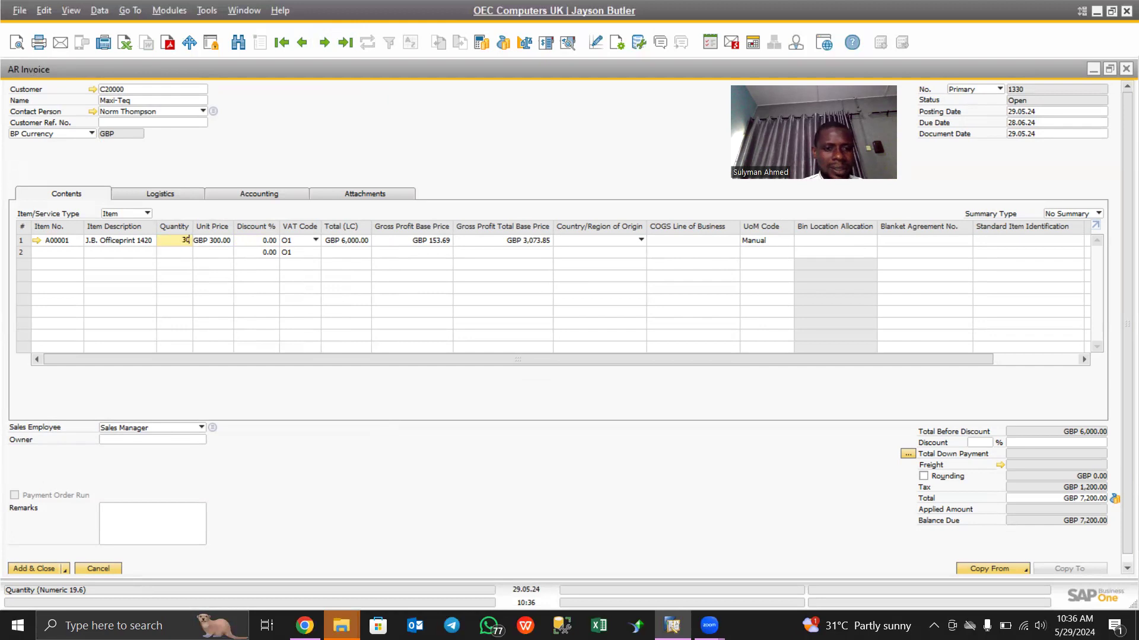
{"action": "key", "text": "Tab"}
{"action": "key", "text": "Tab"}
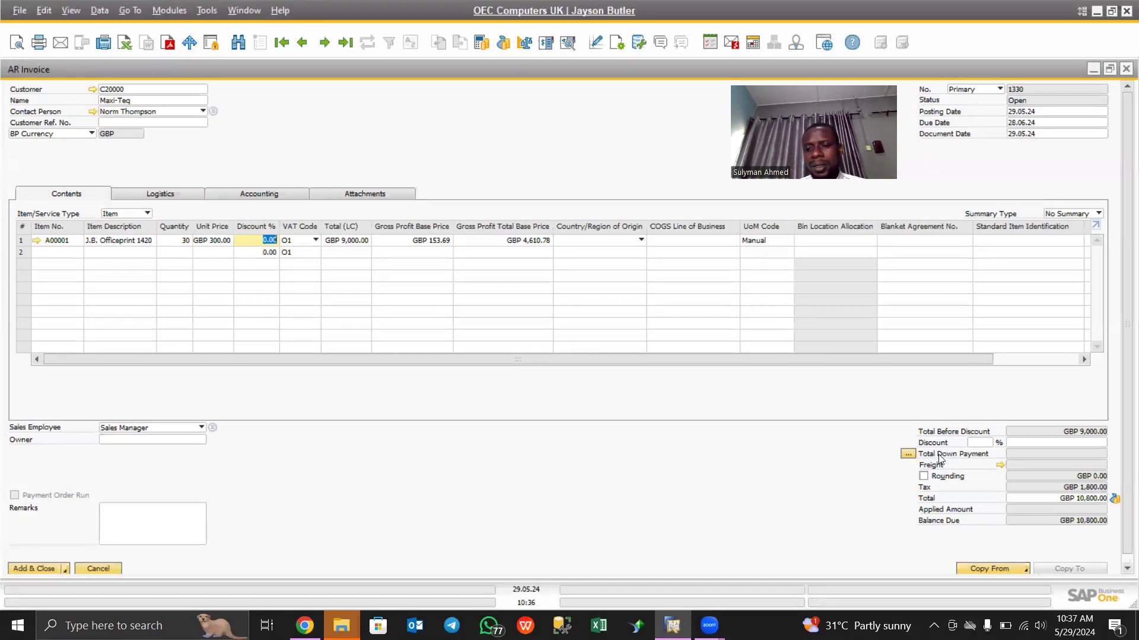
- Draw the GBP 2,700.00 down payment invoice into the AR invoice's total down payment
{"action": "left_click", "coordinate": [908, 455]}
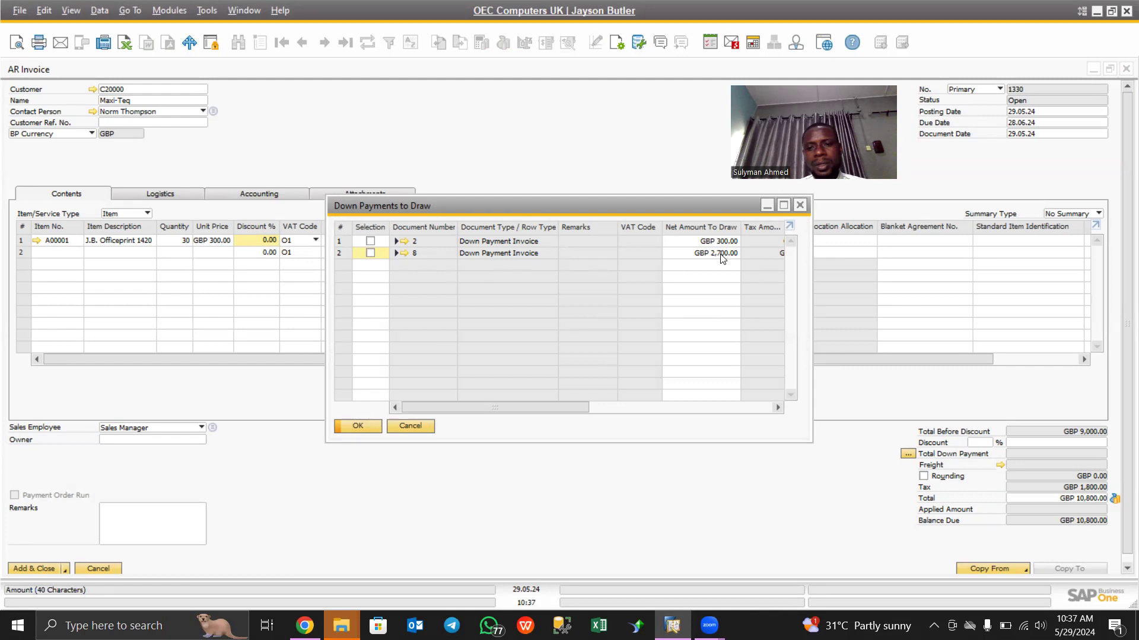
{"action": "left_click", "coordinate": [370, 253]}
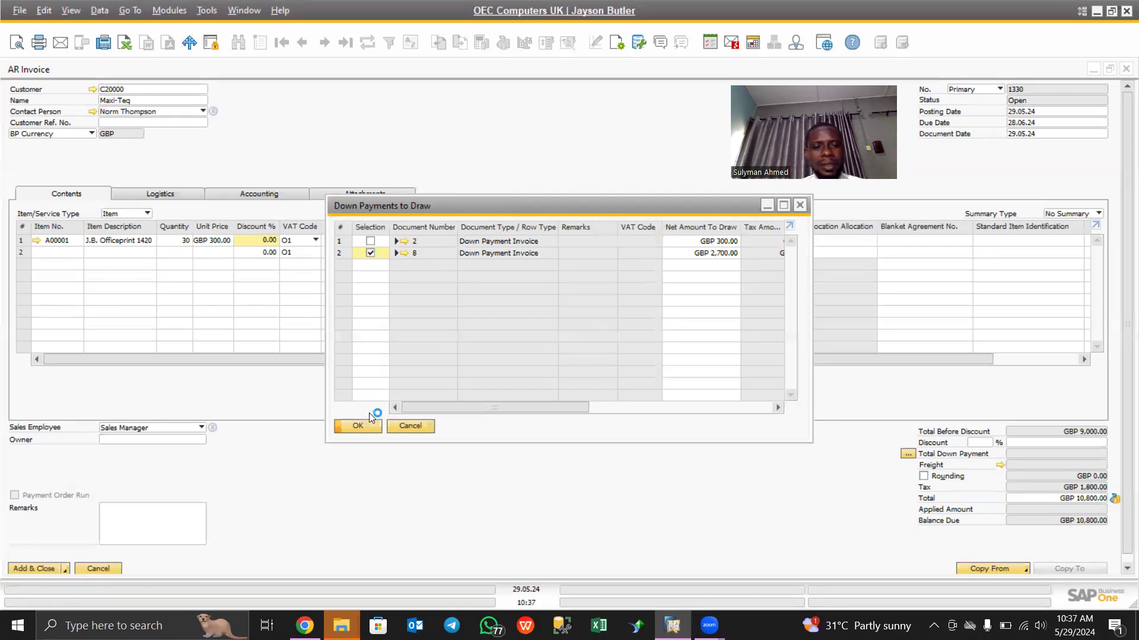
{"action": "left_click", "coordinate": [356, 425]}
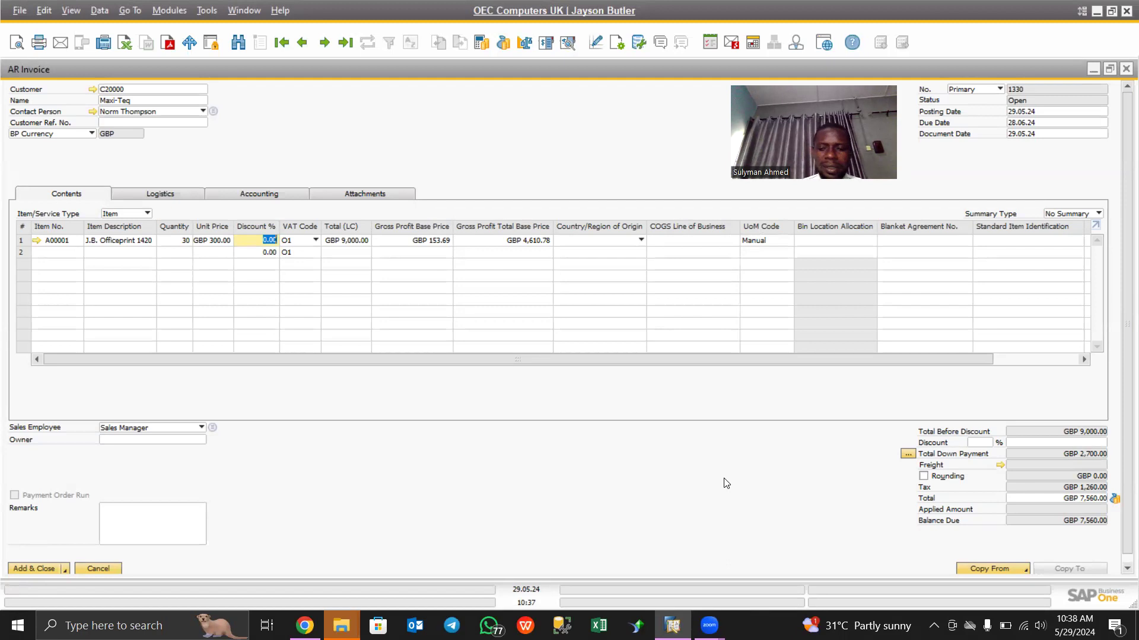
- Add and close the AR invoice, accepting the exceeded credit limit and that the document cannot be changed
{"action": "scroll", "coordinate": [726, 483], "scroll_direction": "down", "scroll_amount": 1}
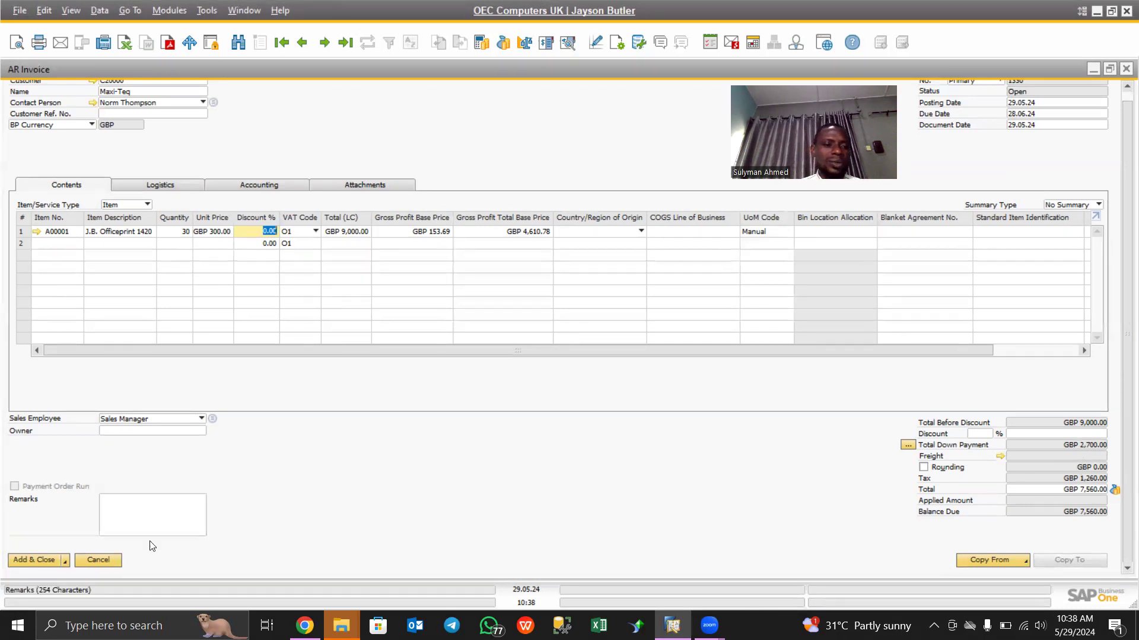
{"action": "left_click", "coordinate": [23, 558]}
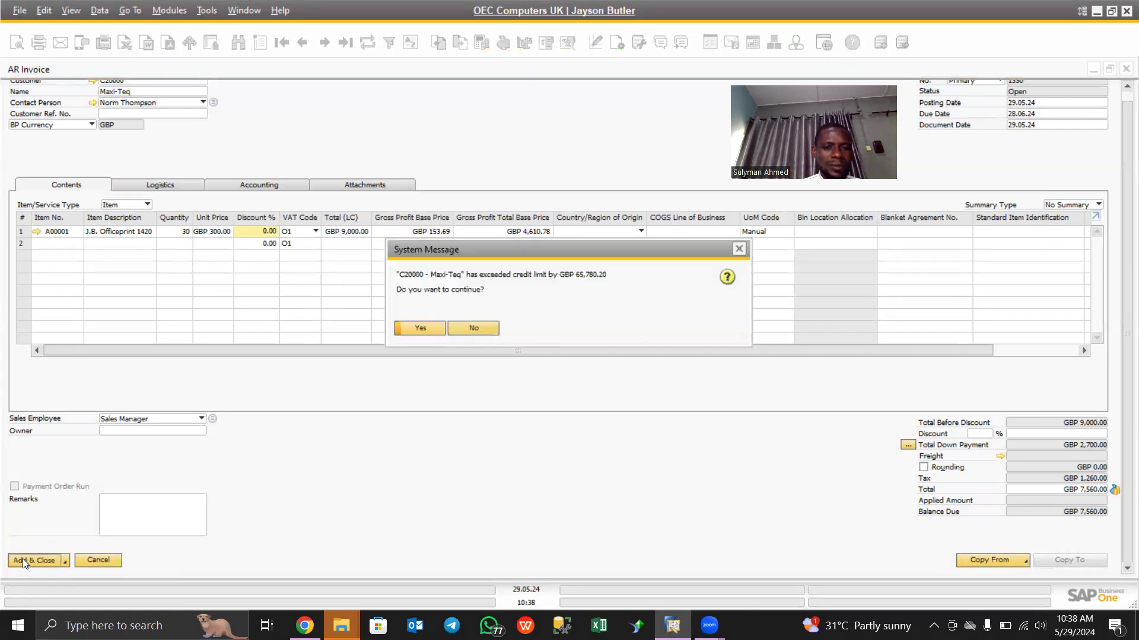
{"action": "left_click", "coordinate": [409, 327]}
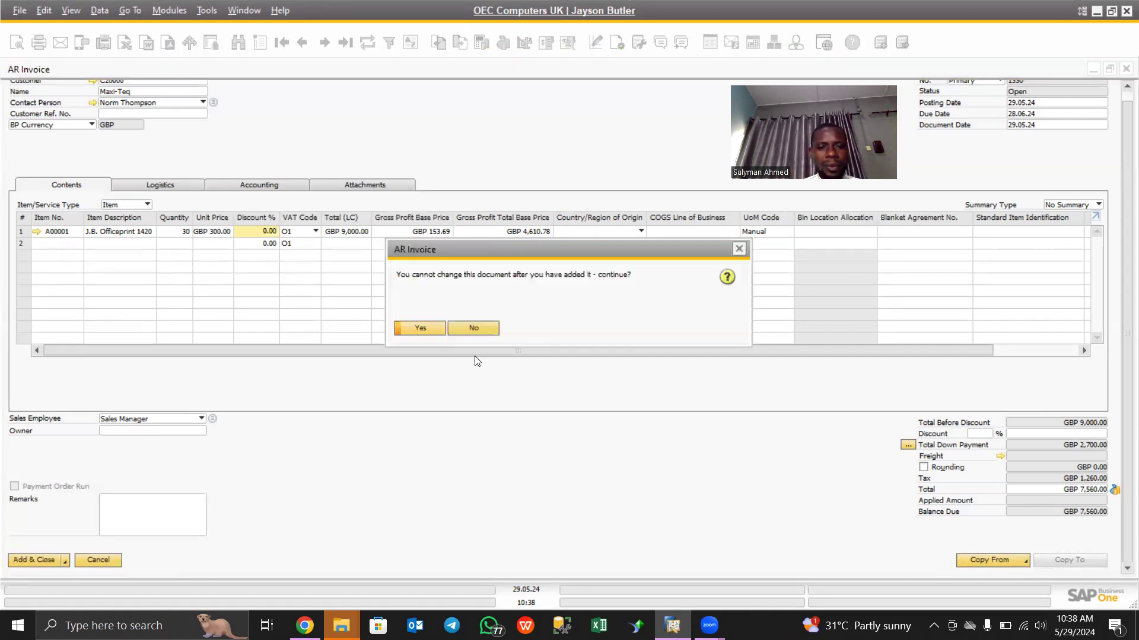
{"action": "left_click", "coordinate": [421, 328]}
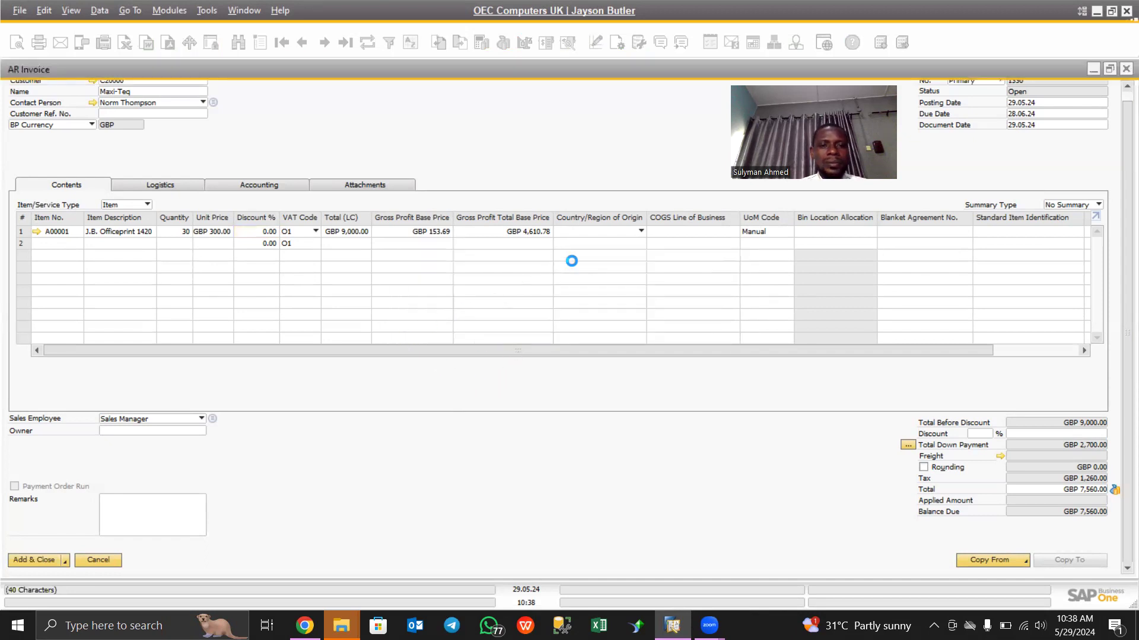